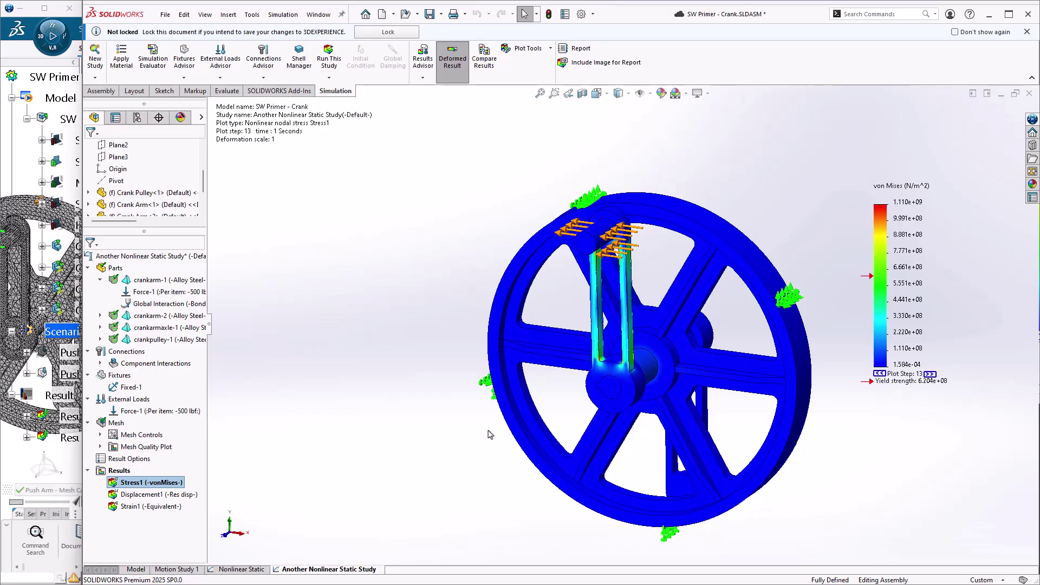
Edit the Stress1 von Mises plot definition and set its fringe option to Discrete.
right_click(154, 485)
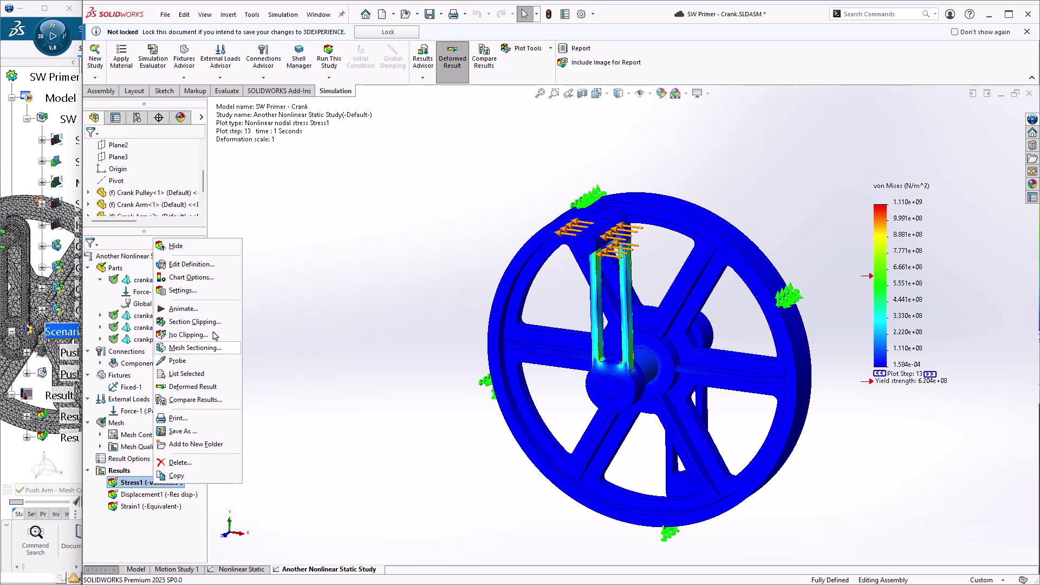
click(198, 265)
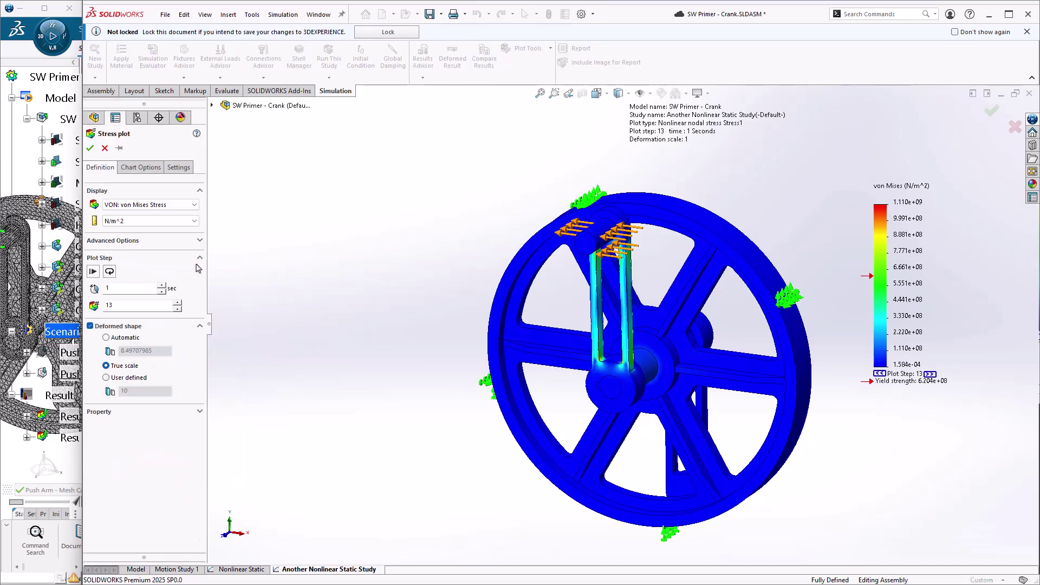
click(177, 166)
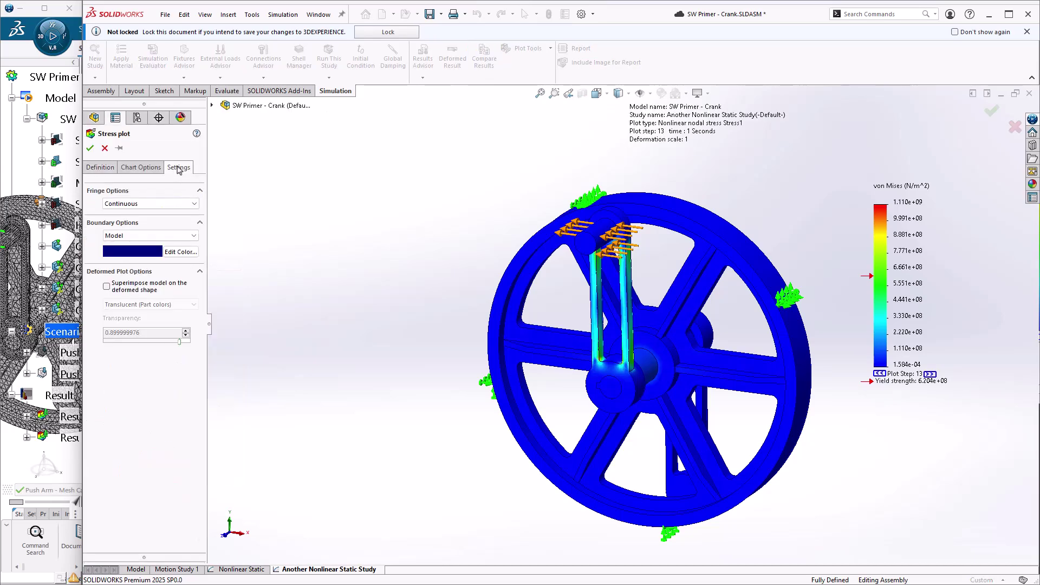
click(166, 203)
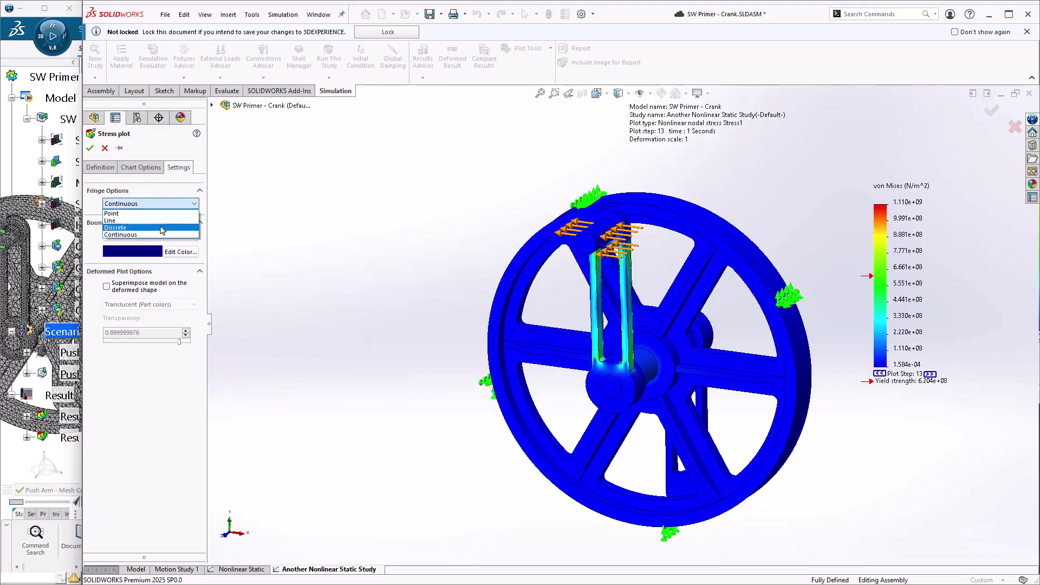
click(161, 228)
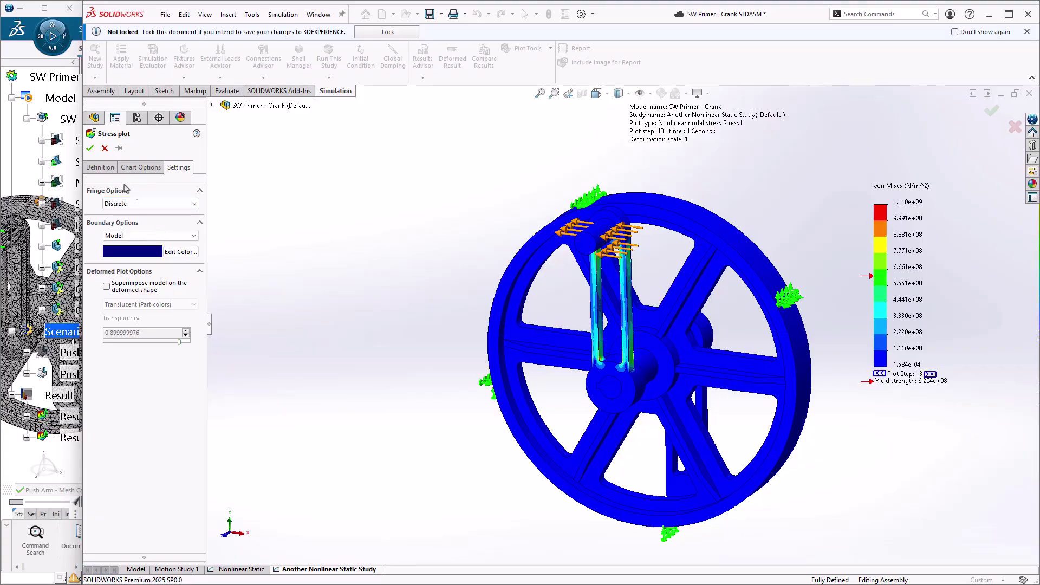
click(90, 148)
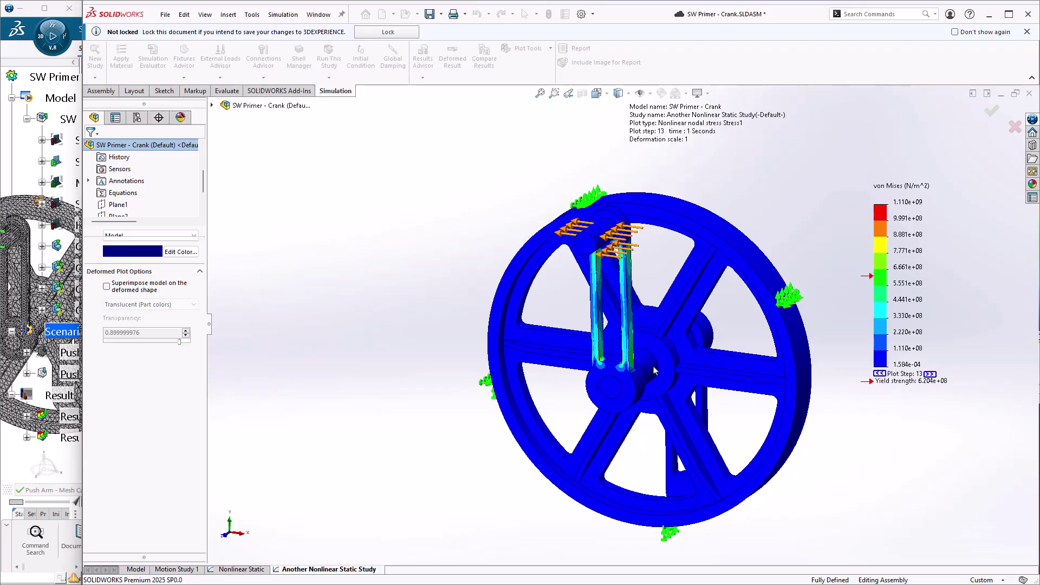
Preview a section clipping of the stress plot with Plane1, offsetting the cut about 1.62 in.
middle_drag(647, 380, 642, 389)
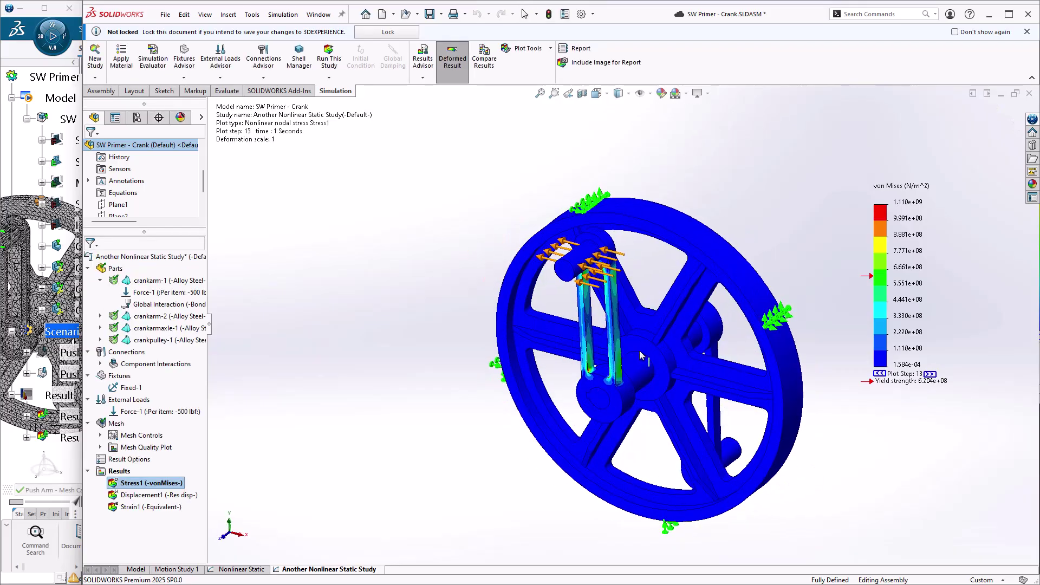
scroll(636, 341, down, 3)
scroll(672, 371, up, 5)
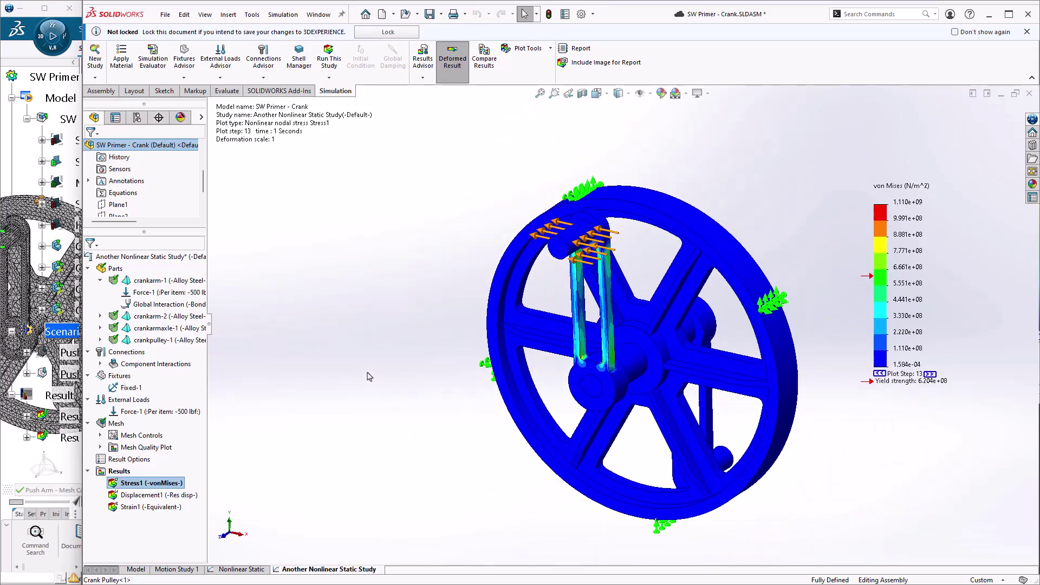
click(534, 53)
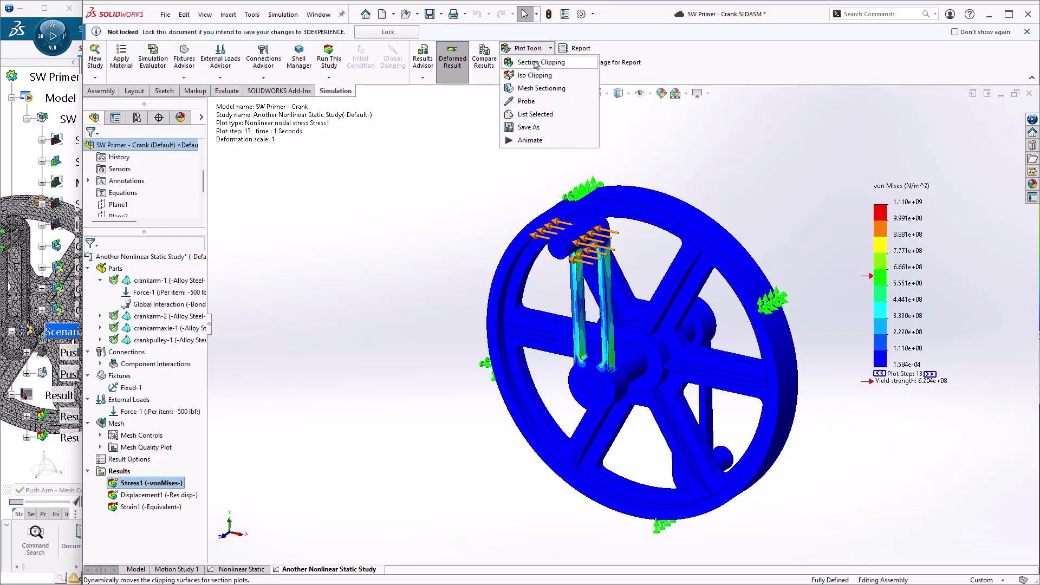
click(534, 63)
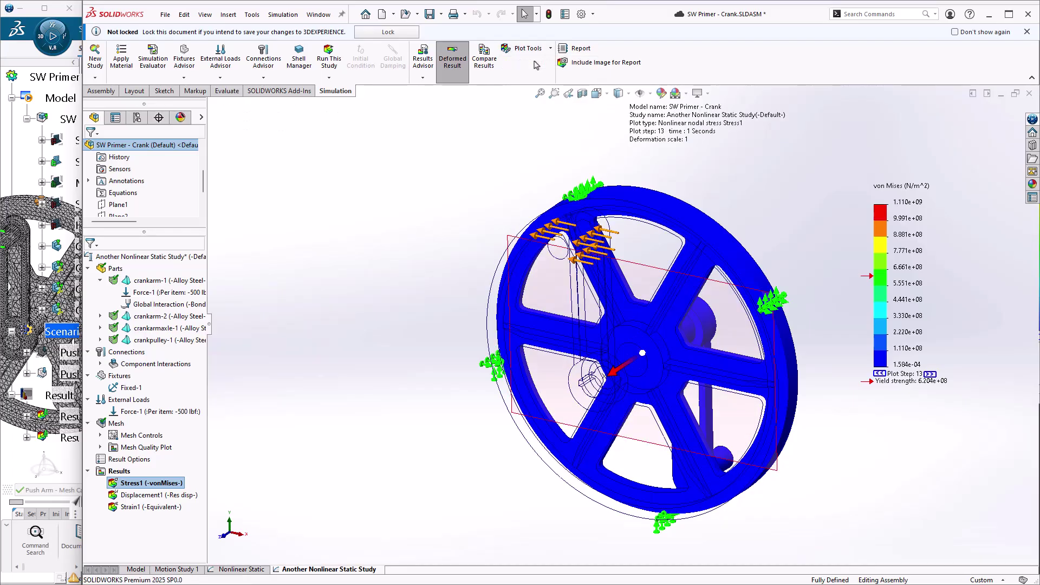
middle_drag(574, 441, 535, 410)
drag(618, 360, 570, 364)
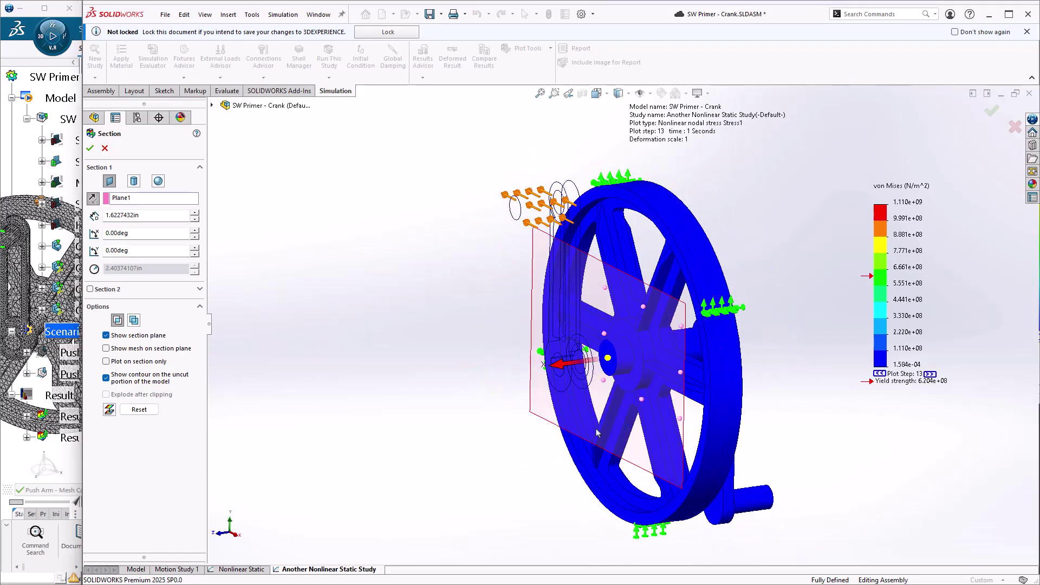
click(90, 148)
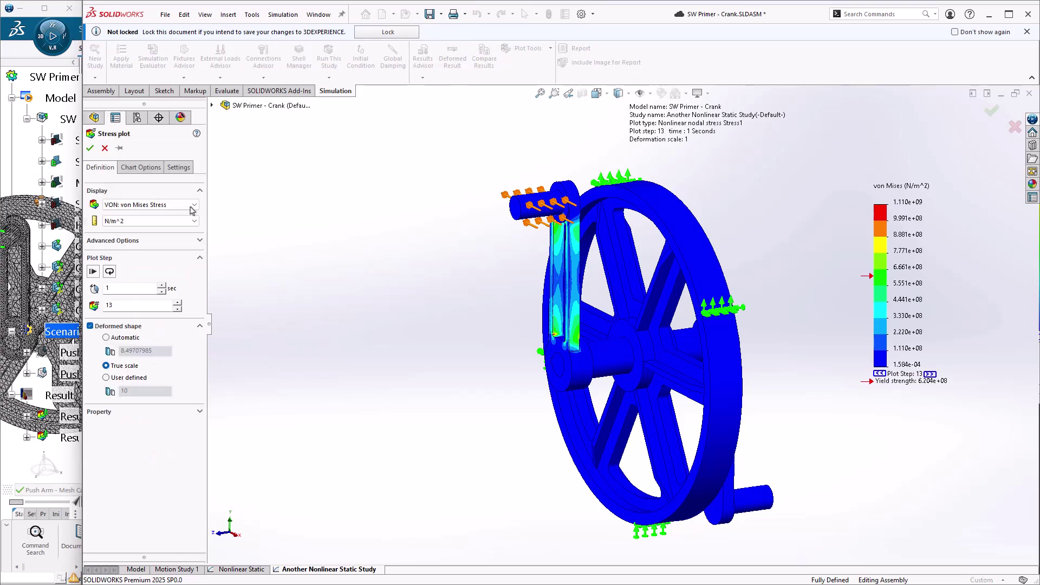
Set the stress plot's boundary option to Mesh.
click(179, 167)
click(153, 236)
click(143, 261)
key(Return)
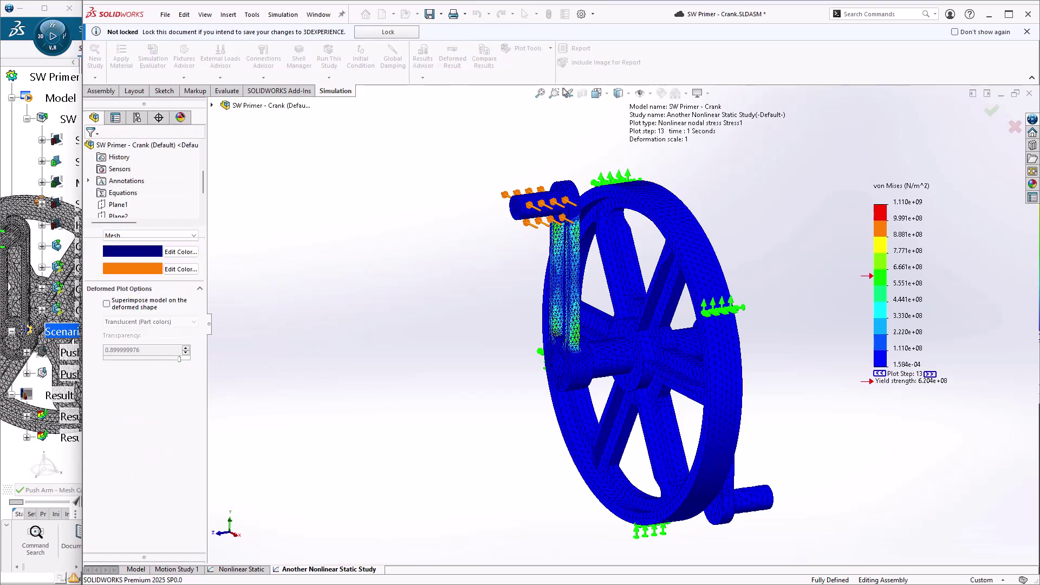
Preview mesh sectioning of the stress plot with Plane1, moving the section plane along its normal, and exit without keeping it.
click(528, 48)
click(538, 88)
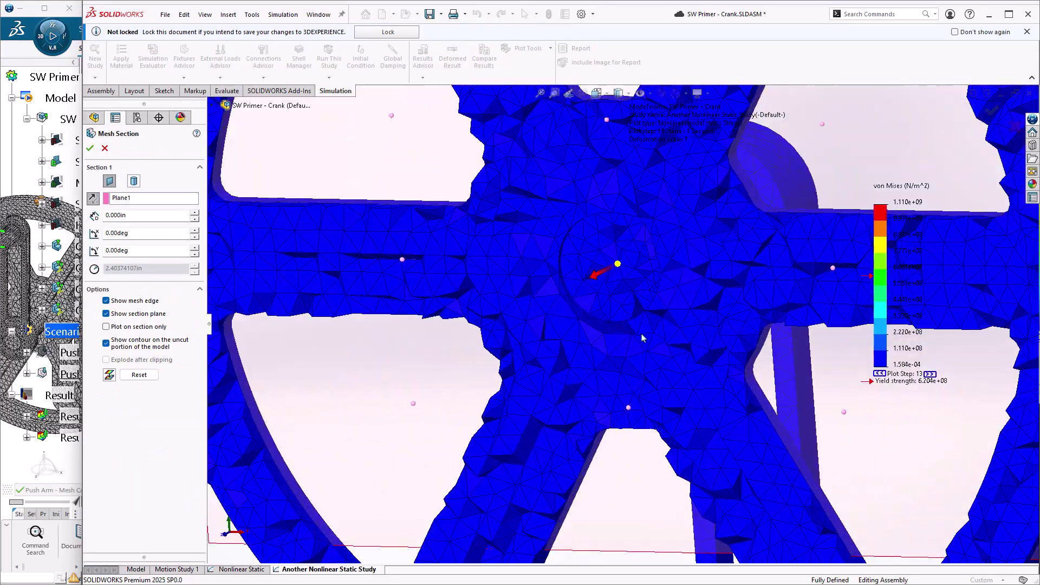
drag(595, 276, 435, 349)
click(105, 147)
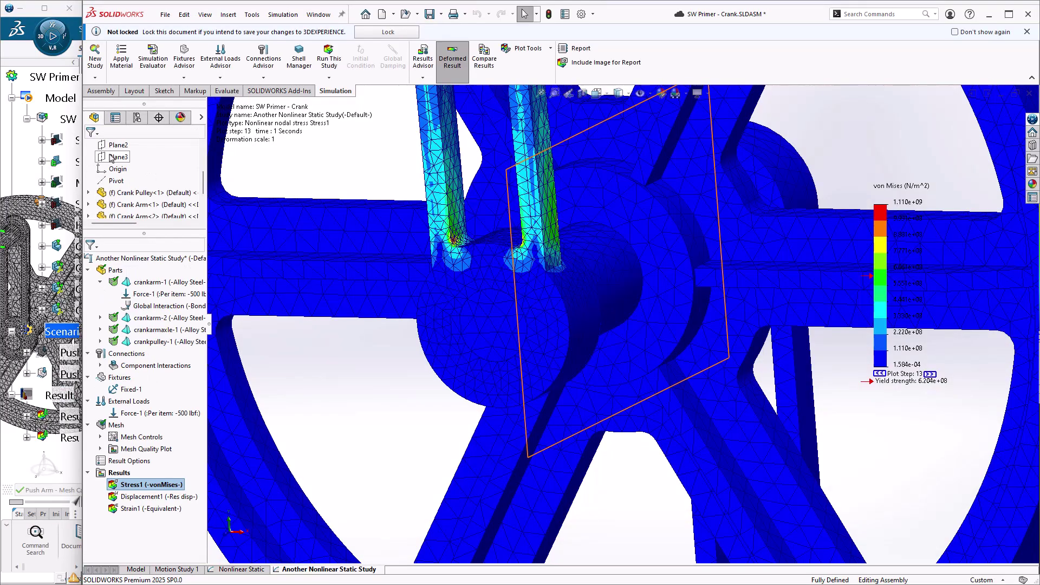
Edit the Stress1 plot and set its boundary option to Model.
double_click(139, 487)
click(175, 167)
click(146, 234)
click(122, 253)
click(90, 147)
Probe the von Mises stress at eight locations along the crank arm's side face from its lower to its upper end.
middle_drag(691, 401, 639, 417)
scroll(571, 137, down, 5)
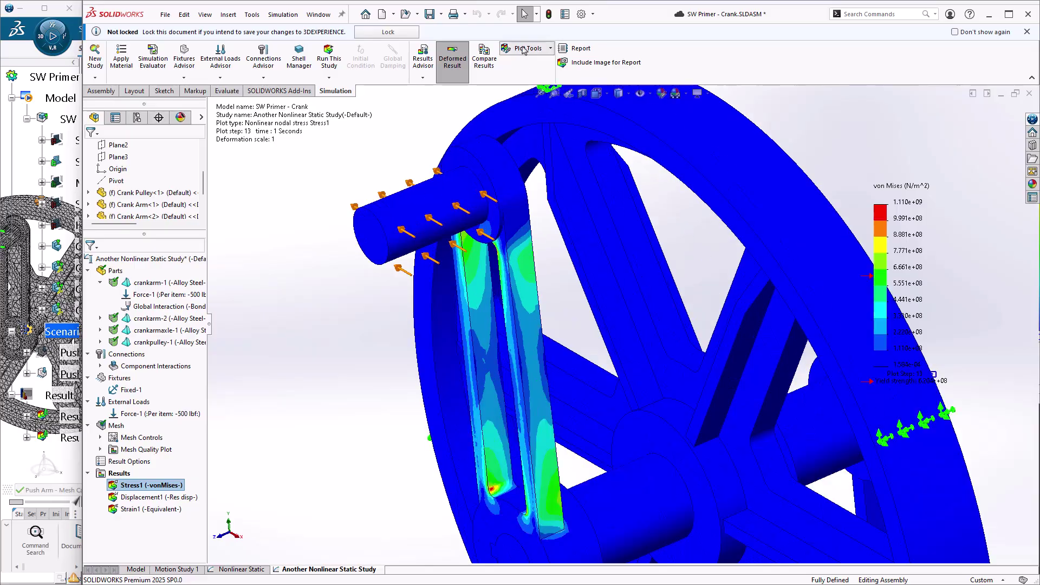
click(527, 48)
click(524, 101)
click(549, 510)
click(547, 483)
click(541, 438)
click(539, 401)
click(533, 352)
click(528, 315)
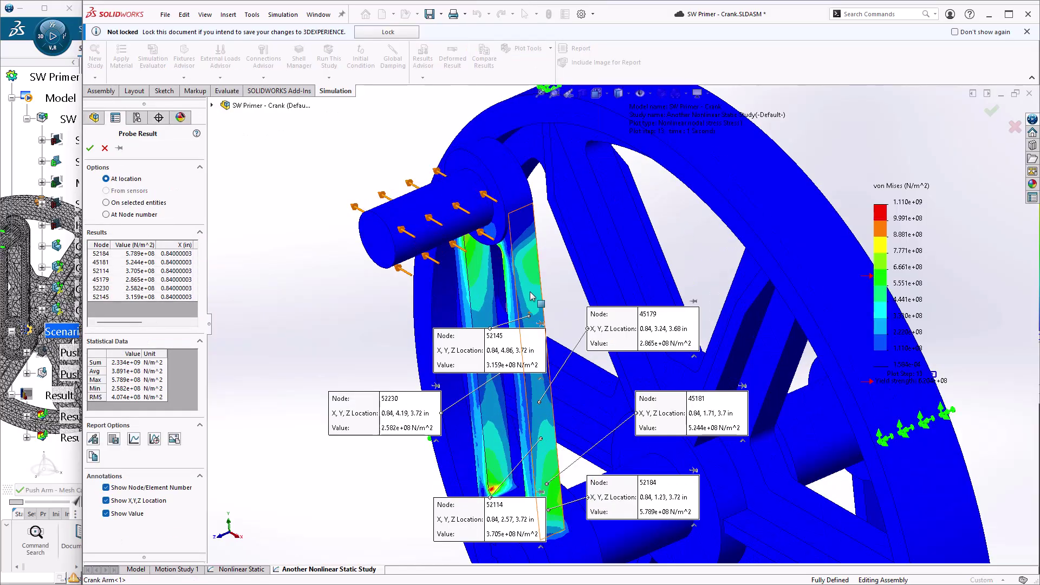
click(530, 293)
click(519, 262)
middle_drag(594, 378, 610, 364)
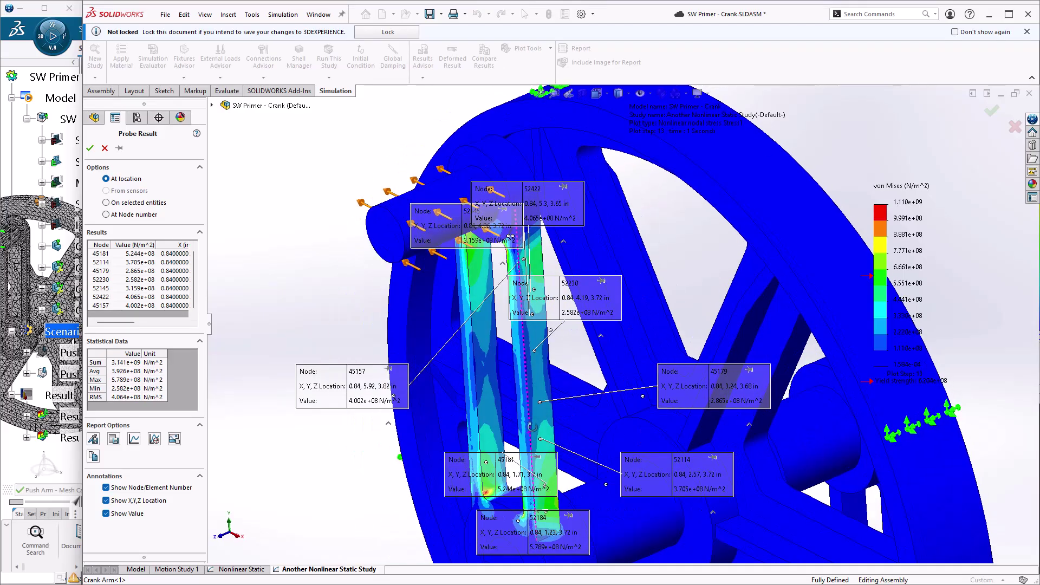
click(104, 147)
Animate the nonlinear stress plot to watch the deformation, and close the animation.
click(527, 48)
click(529, 140)
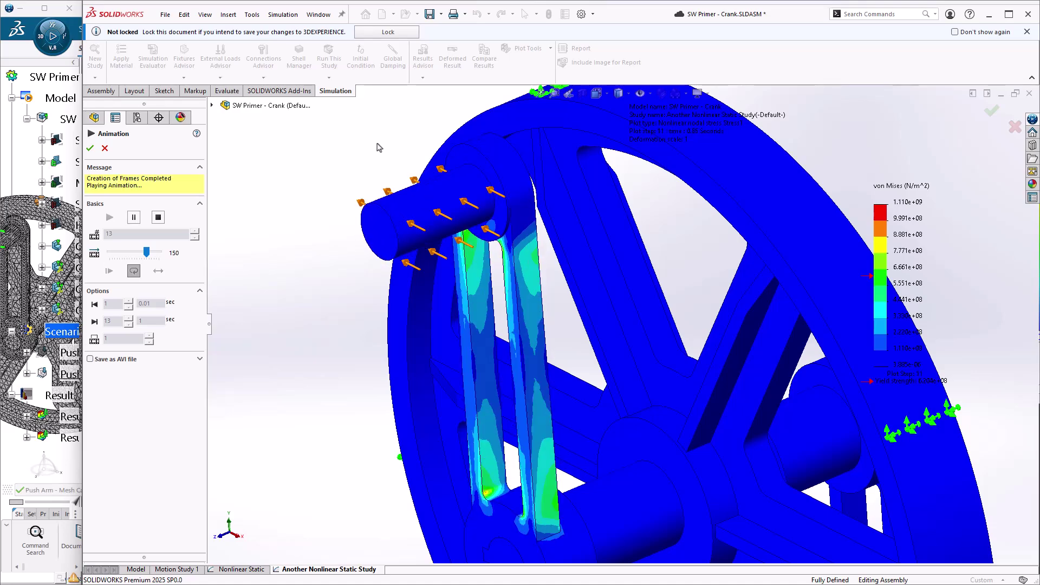
click(105, 147)
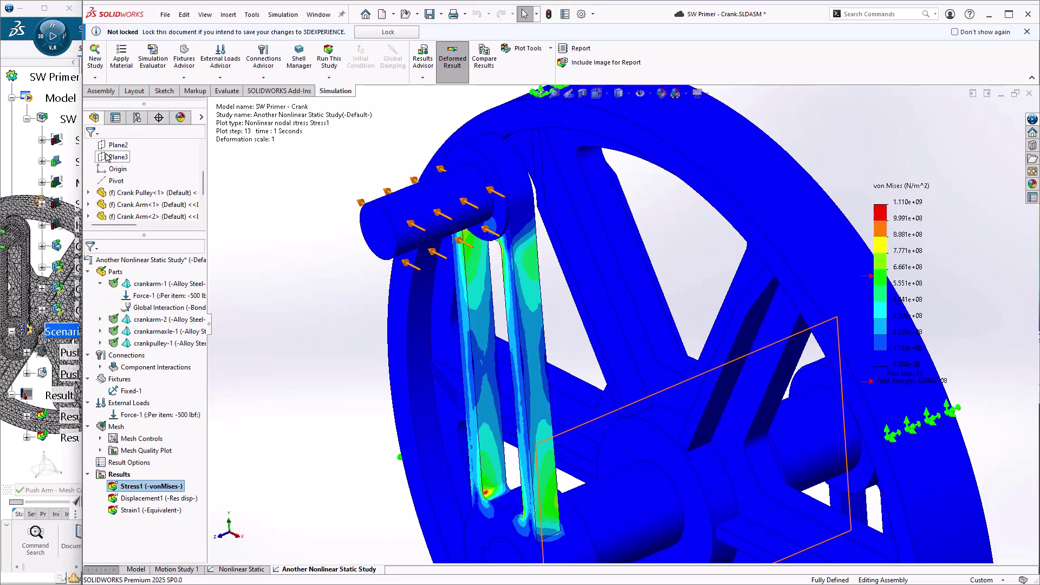
Uncover the 3DEXPERIENCE window by shrinking SOLIDWORKS and open the crank simulation's results.
click(210, 327)
drag(83, 303, 939, 242)
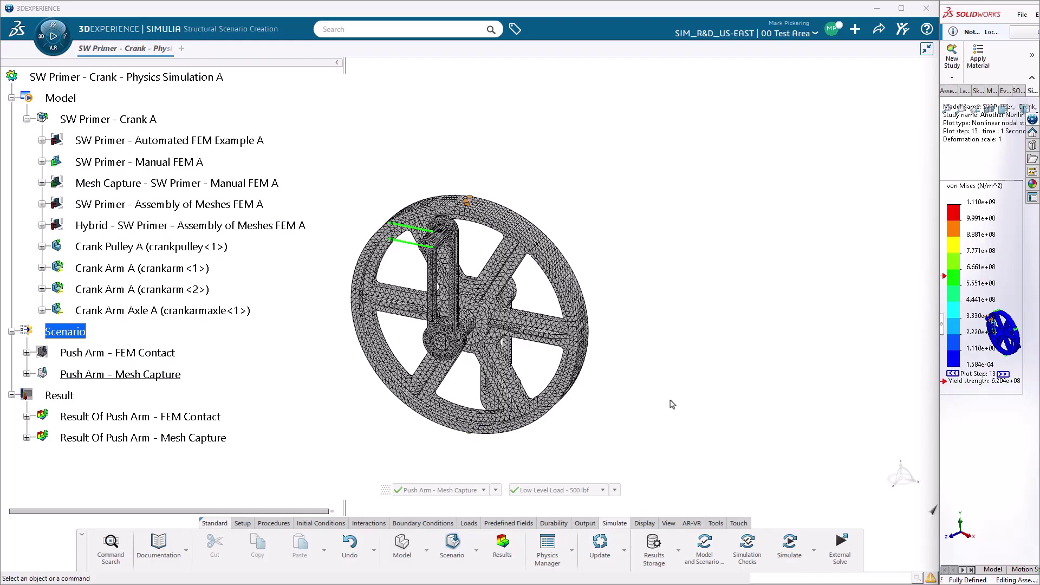
click(503, 556)
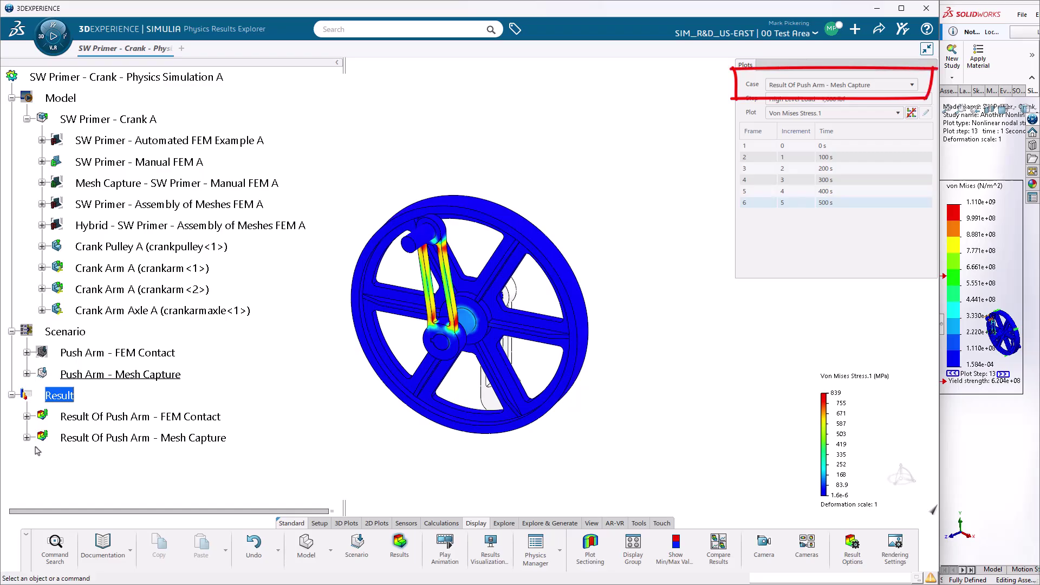
Expand the field plots of Result Of Push Arm - Mesh Capture and reveal the contents of Von Mises Stress.1.
click(26, 438)
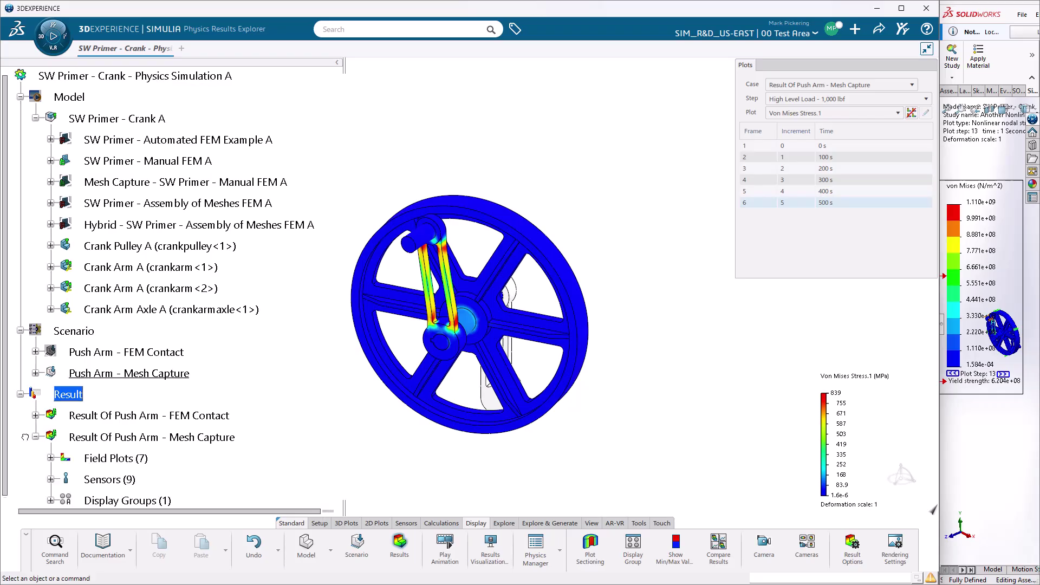
click(50, 459)
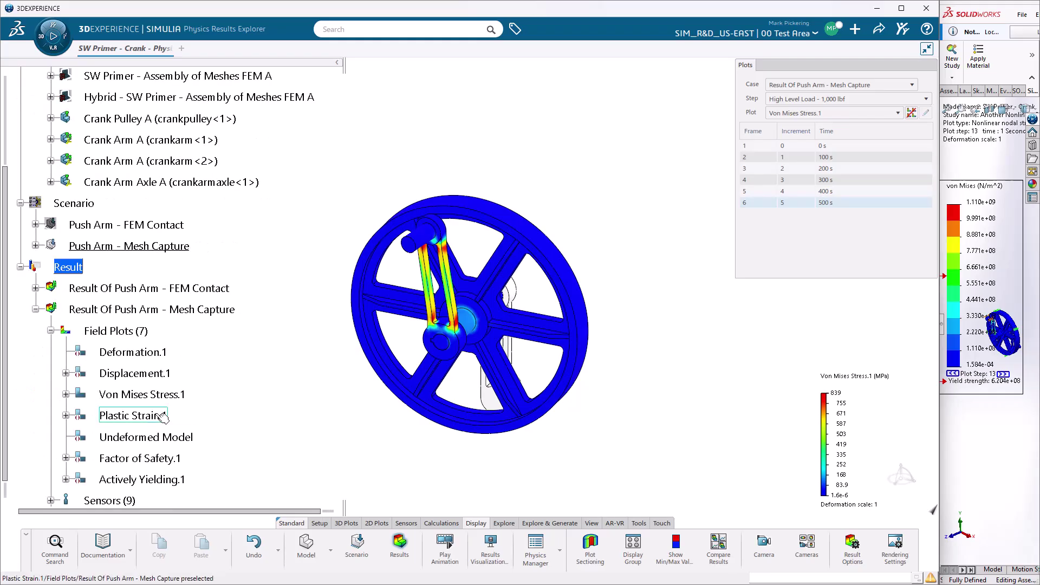
click(157, 399)
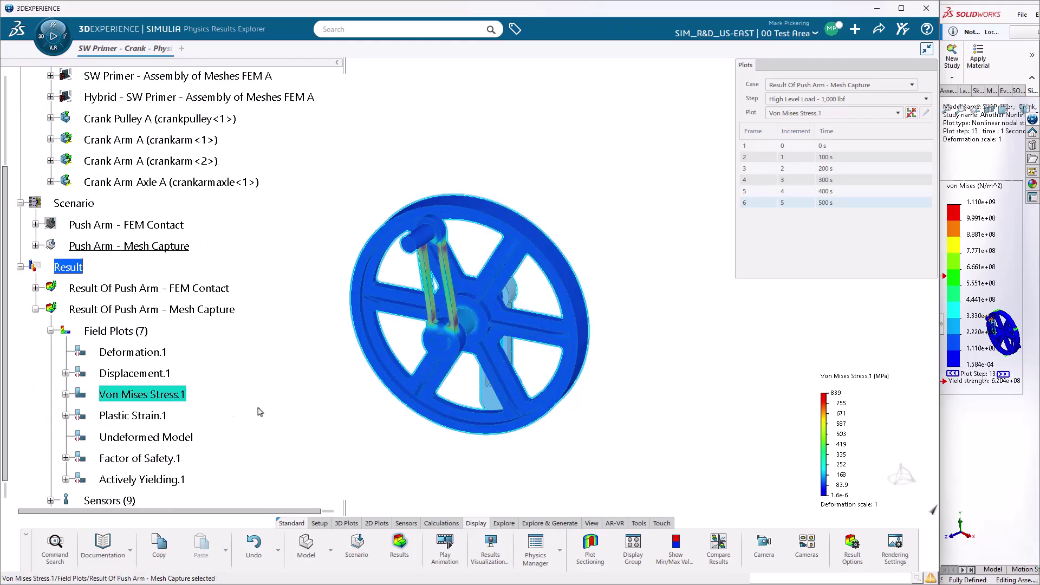
click(65, 395)
click(246, 397)
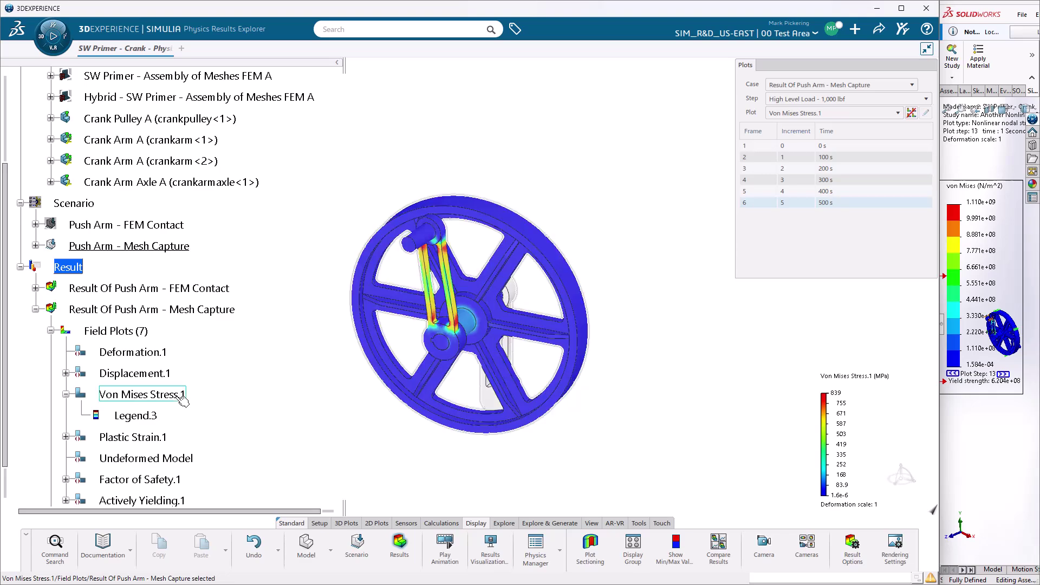
Open the definition of Von Mises Stress.1 and examine its variable and value-location choices.
right_click(184, 397)
mouse_move(254, 297)
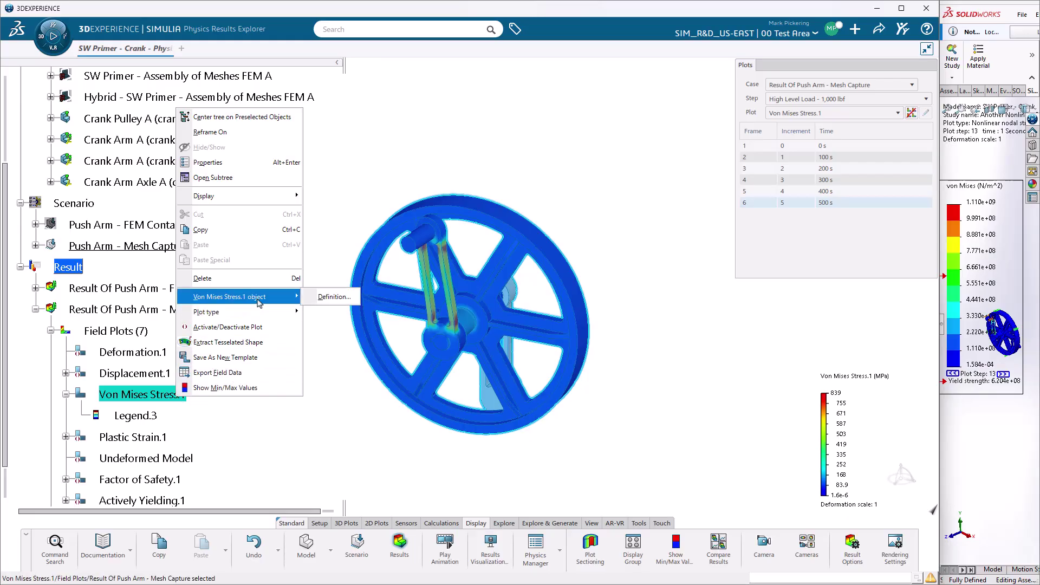
click(339, 299)
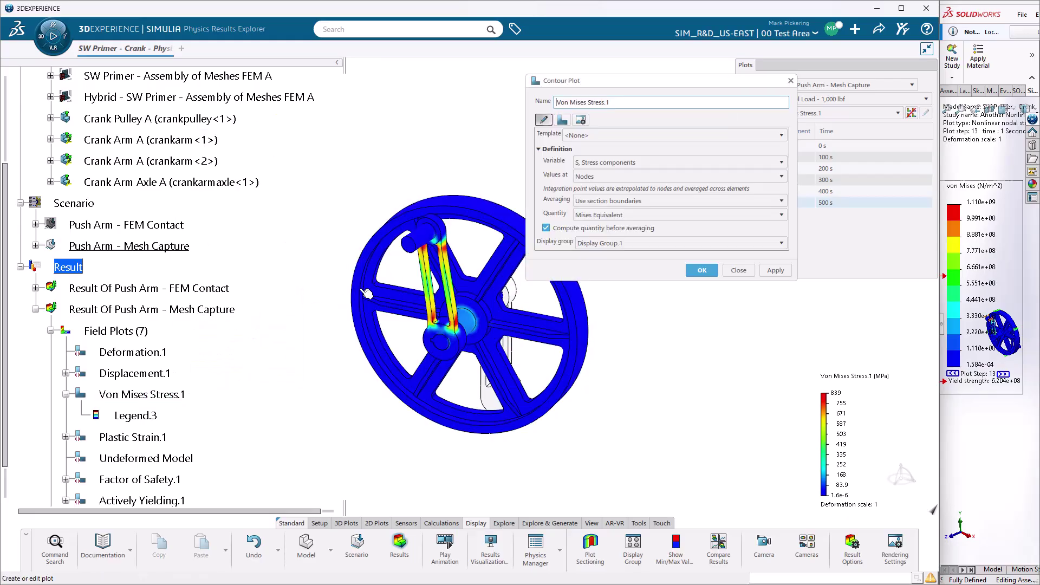
drag(651, 84, 707, 85)
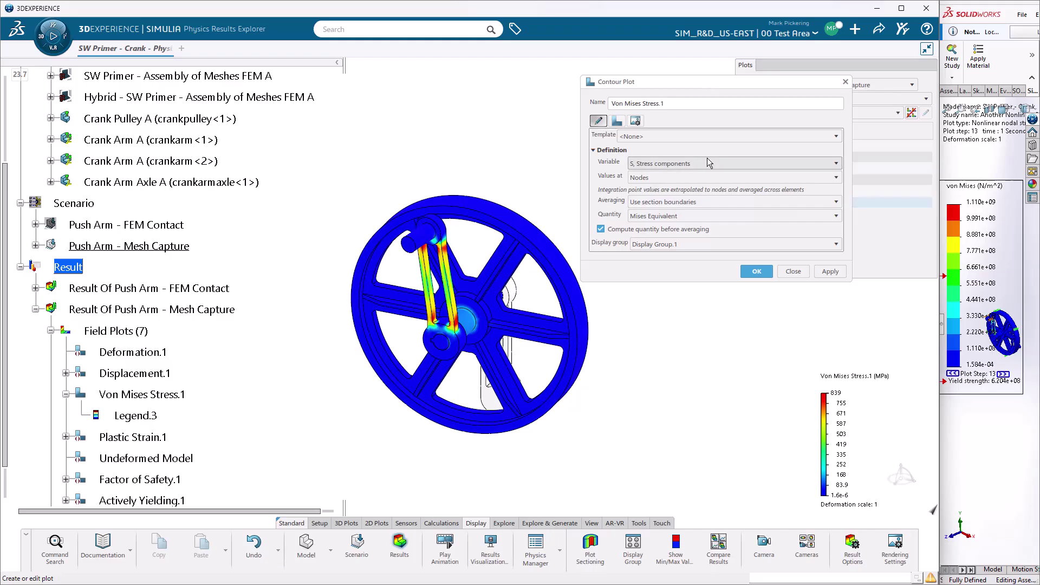
click(711, 163)
click(715, 151)
click(712, 176)
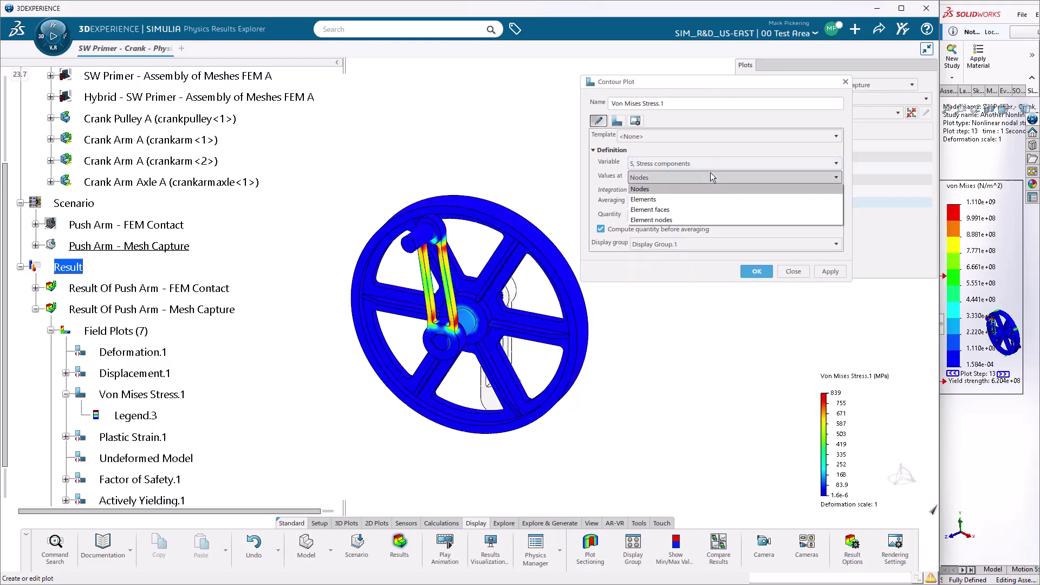
click(721, 156)
Review the contour plot's deformation settings and visible-edge options, keep Outline edges, and close the definition.
click(618, 121)
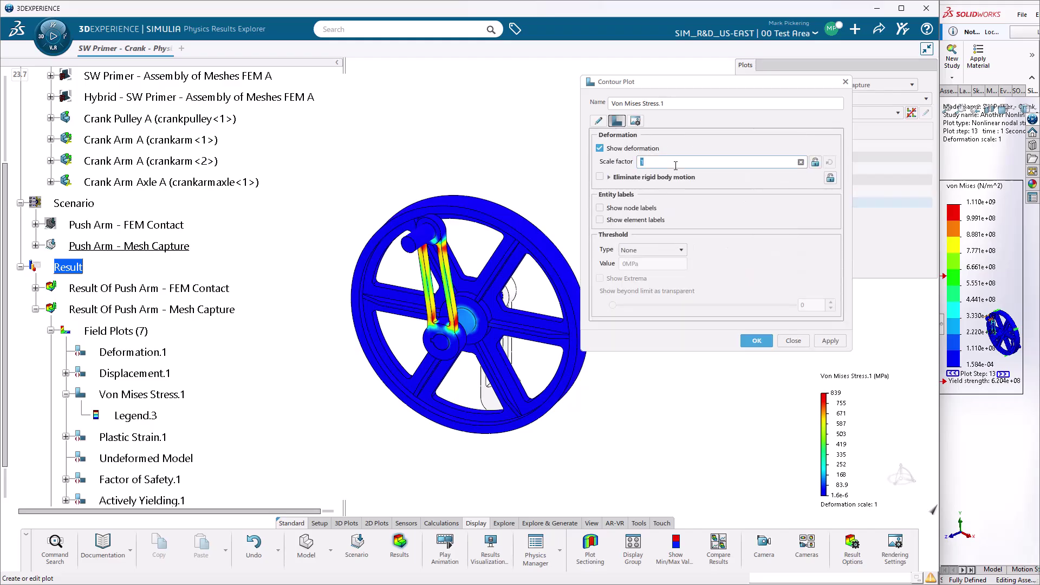
click(635, 121)
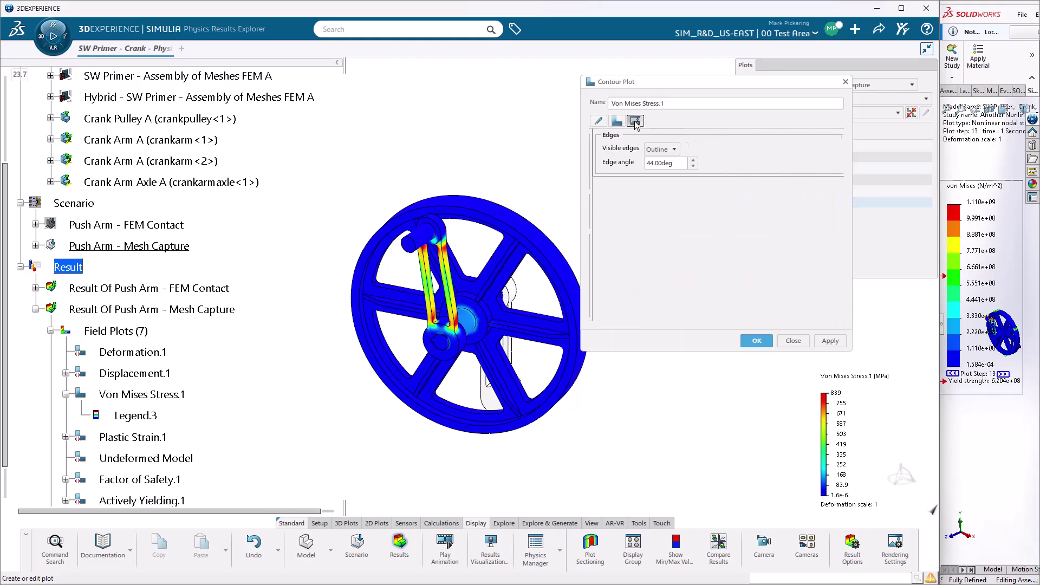
click(658, 149)
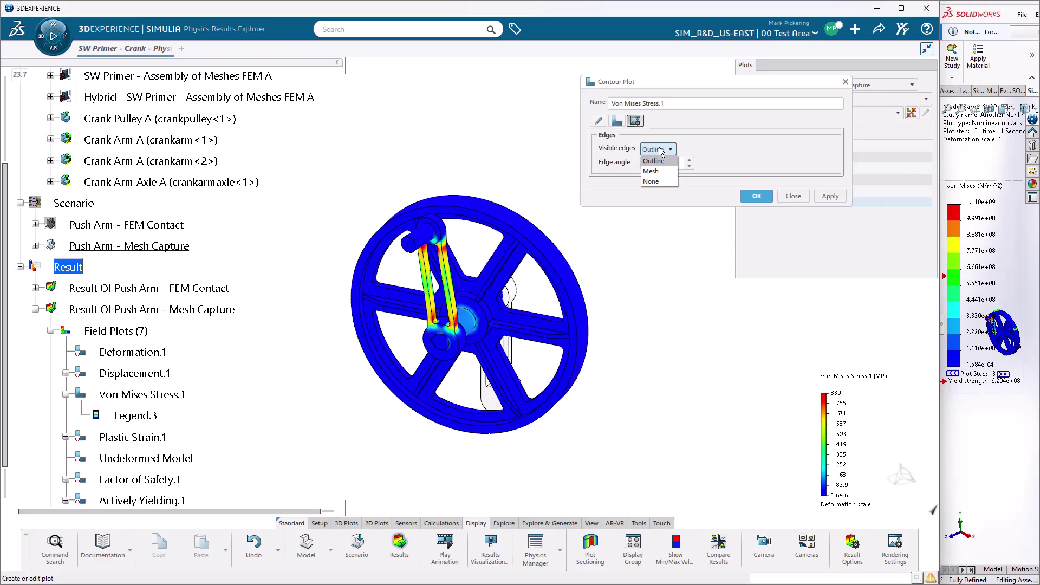
click(653, 161)
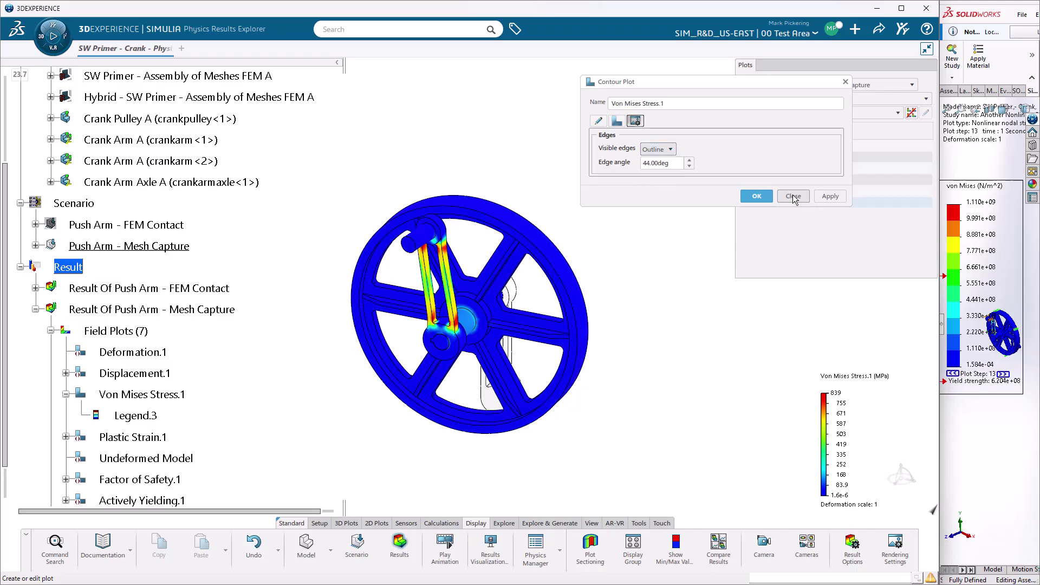
click(792, 196)
Open the definition of Legend.3 under Von Mises Stress.1 and set the legend's minimum value to 0.
click(164, 415)
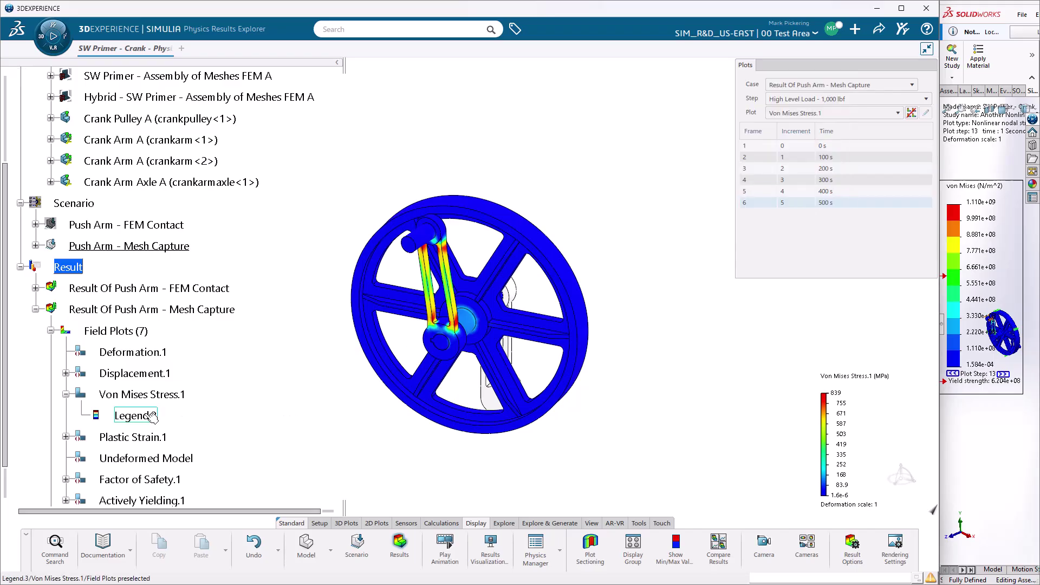
right_click(148, 414)
mouse_move(217, 406)
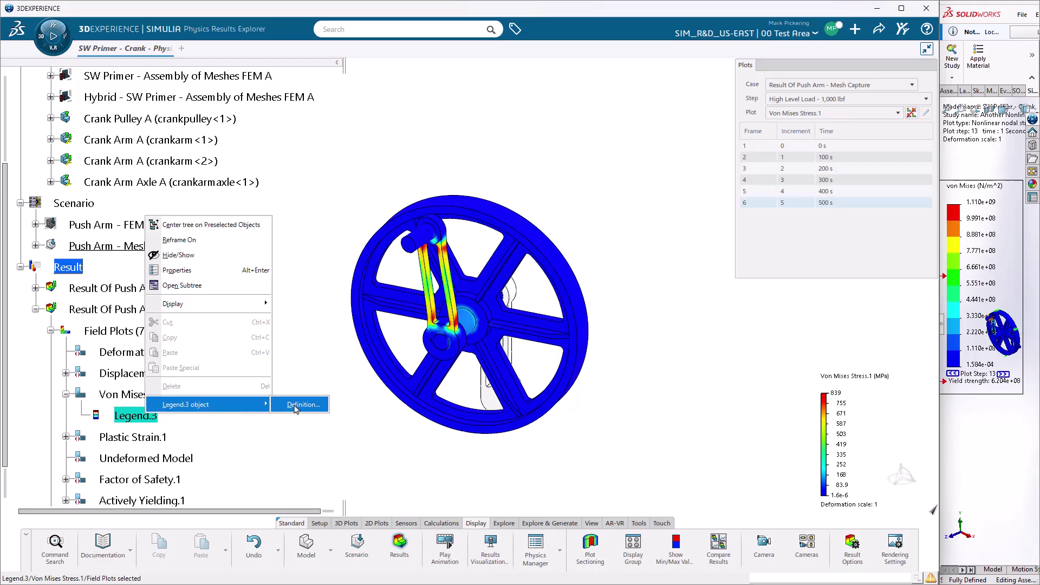
click(300, 406)
middle_drag(472, 326, 483, 302)
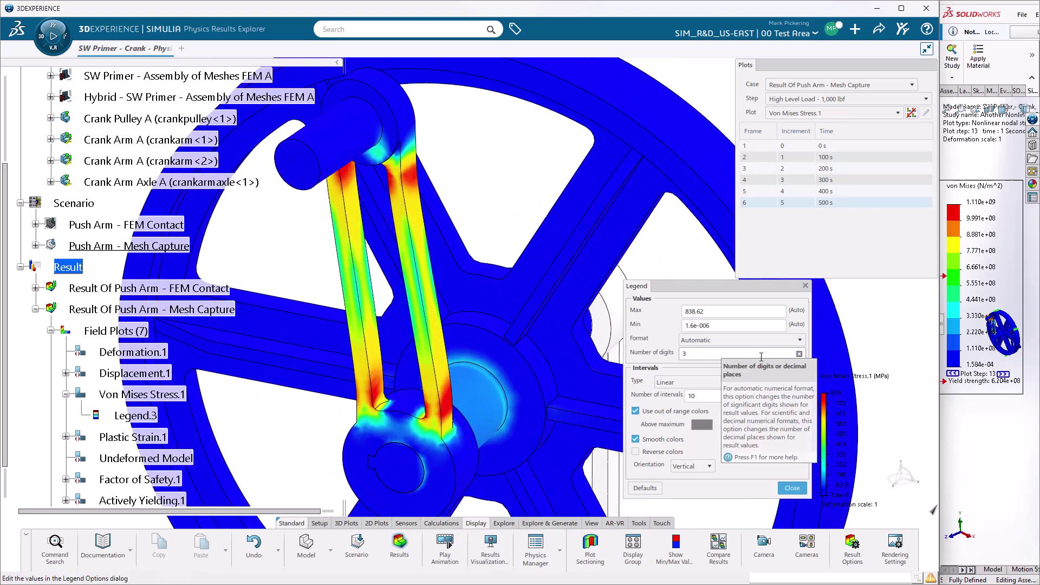
click(718, 324)
text(0)
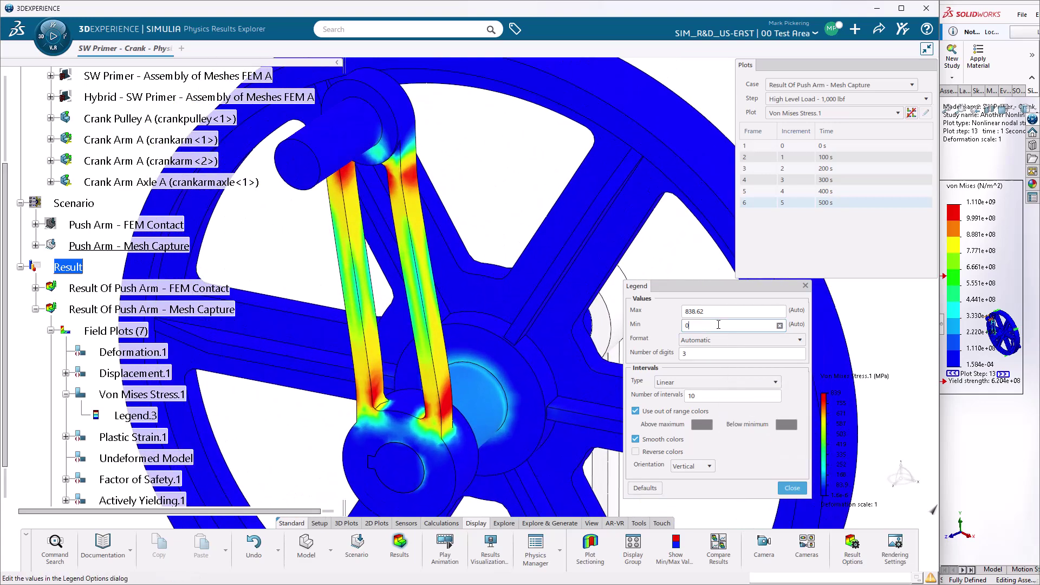
Set the stress legend's maximum value to 800, turn off smooth colors, and close the legend settings.
click(705, 312)
text(8)
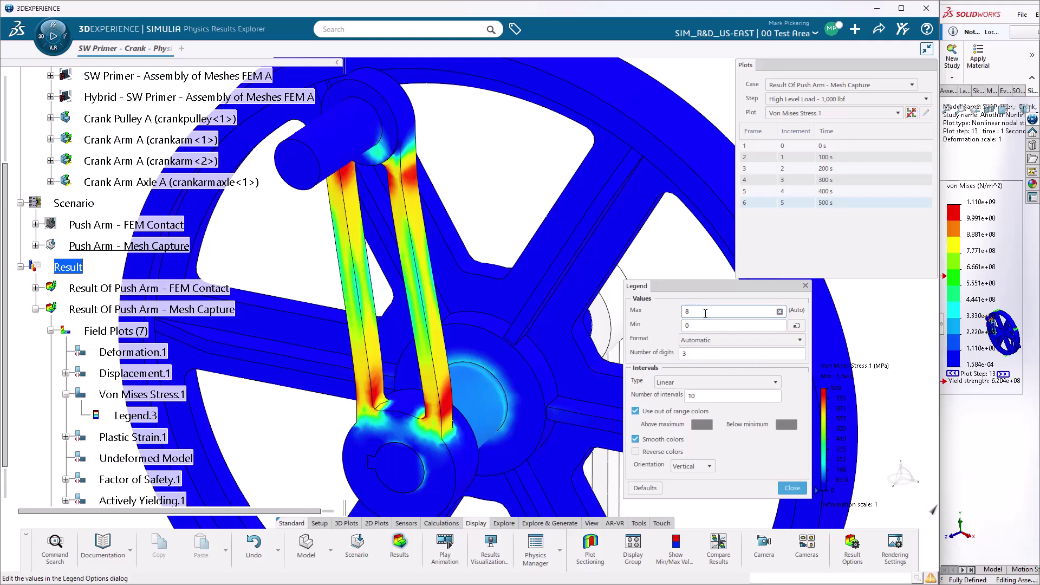
text(00)
key(Return)
click(636, 439)
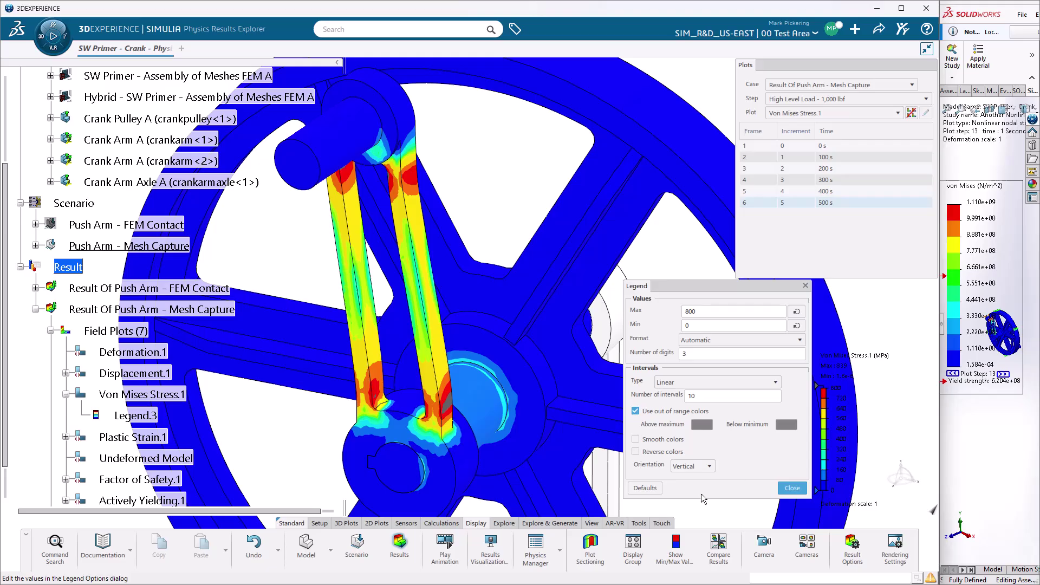
click(793, 489)
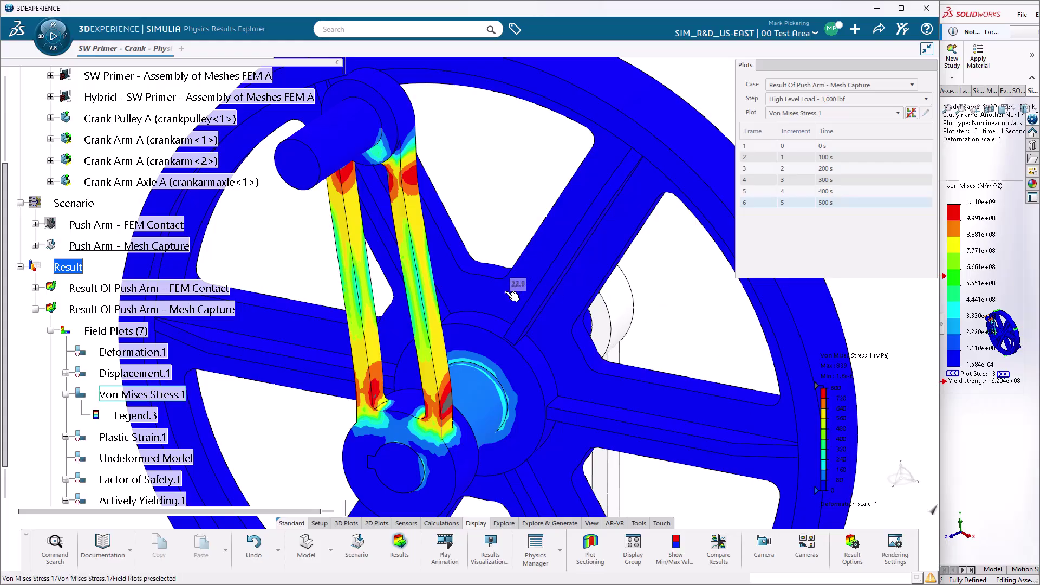
Preview Mesh visible edges on the Von Mises Stress.1 plot, restore Outline, and briefly open the legend settings.
mouse_move(512, 292)
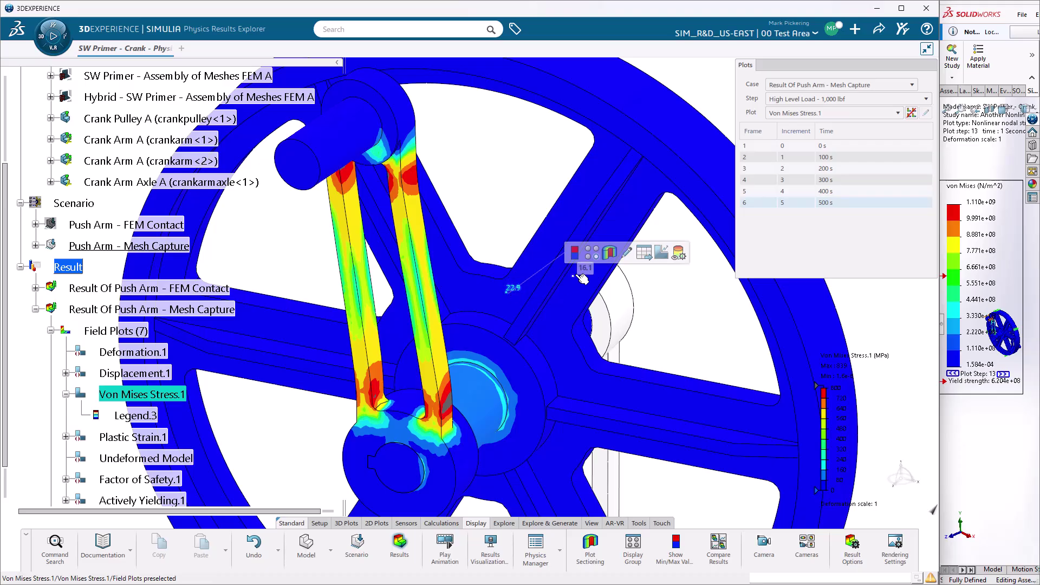
click(627, 255)
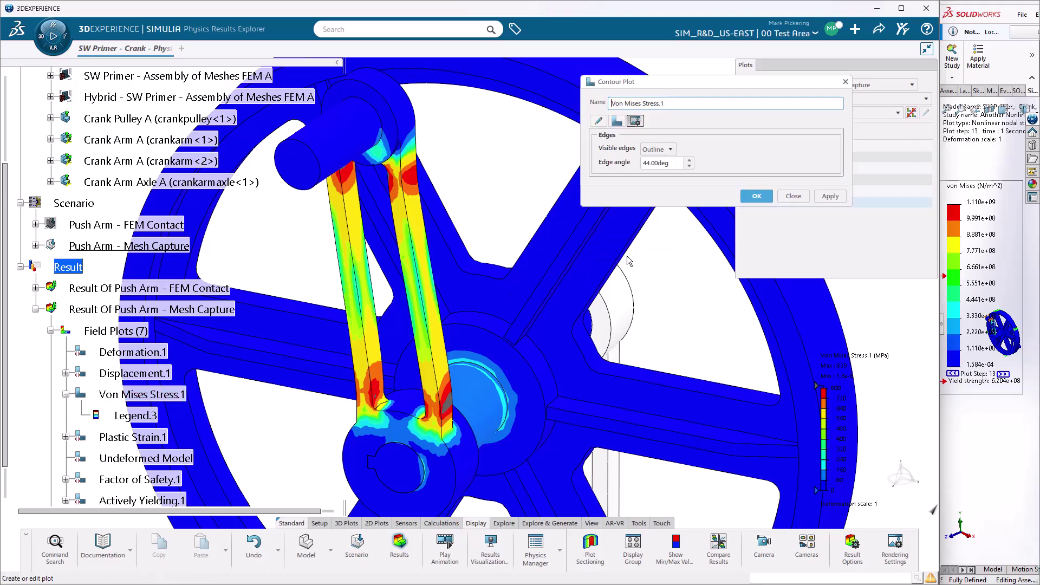
click(658, 149)
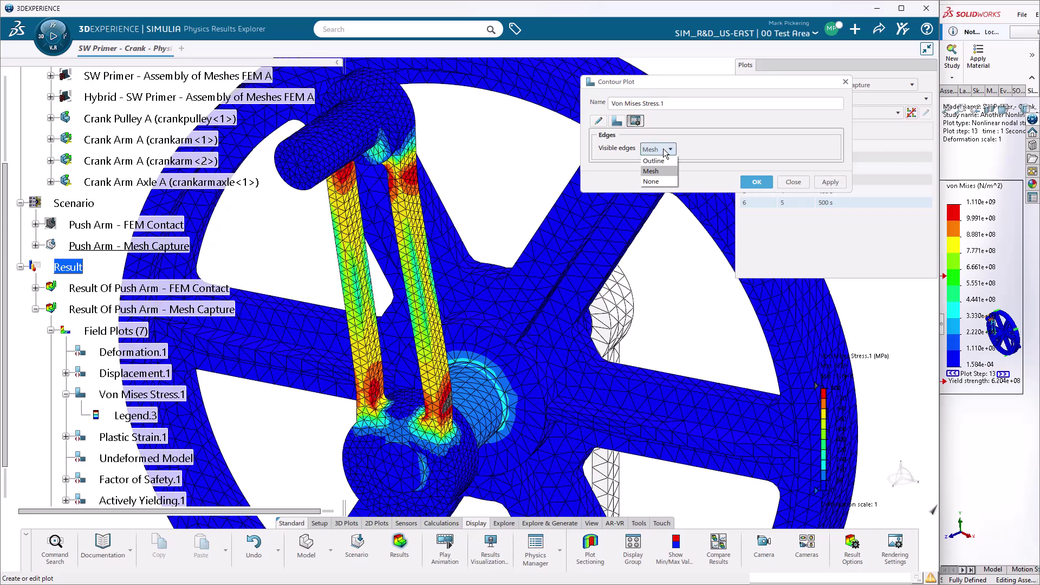
click(655, 164)
click(830, 196)
click(792, 196)
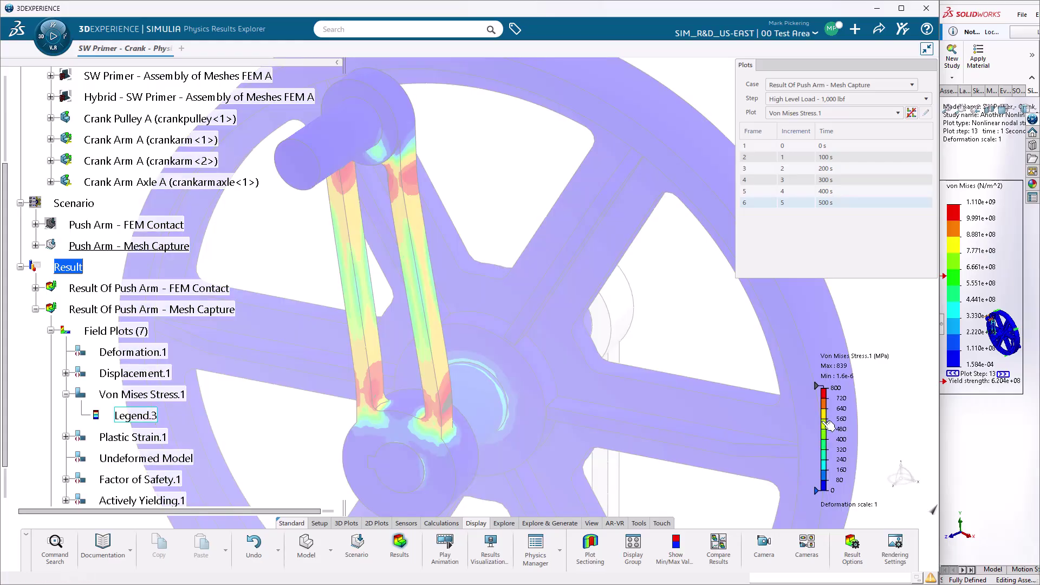
double_click(828, 425)
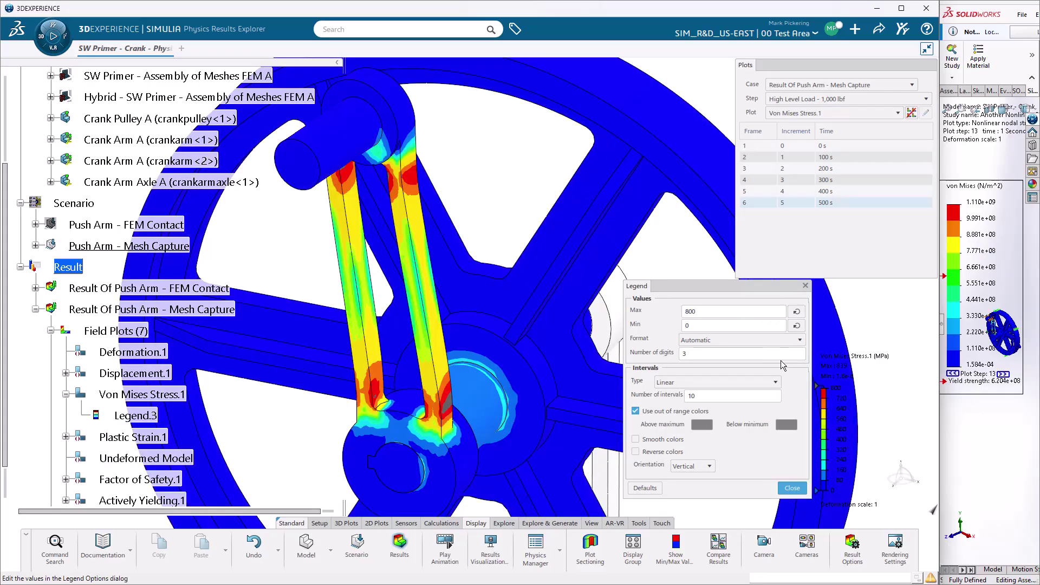
click(789, 487)
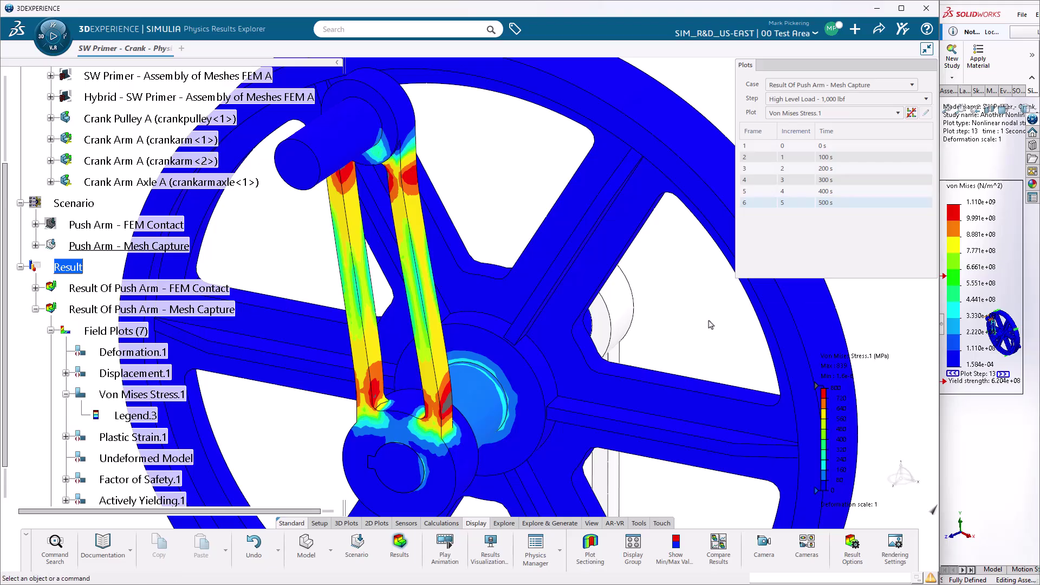
Probe the stress at six points going up the front crank arm from its lower end, and clear the probe labels.
middle_drag(435, 400, 590, 161)
mouse_move(464, 454)
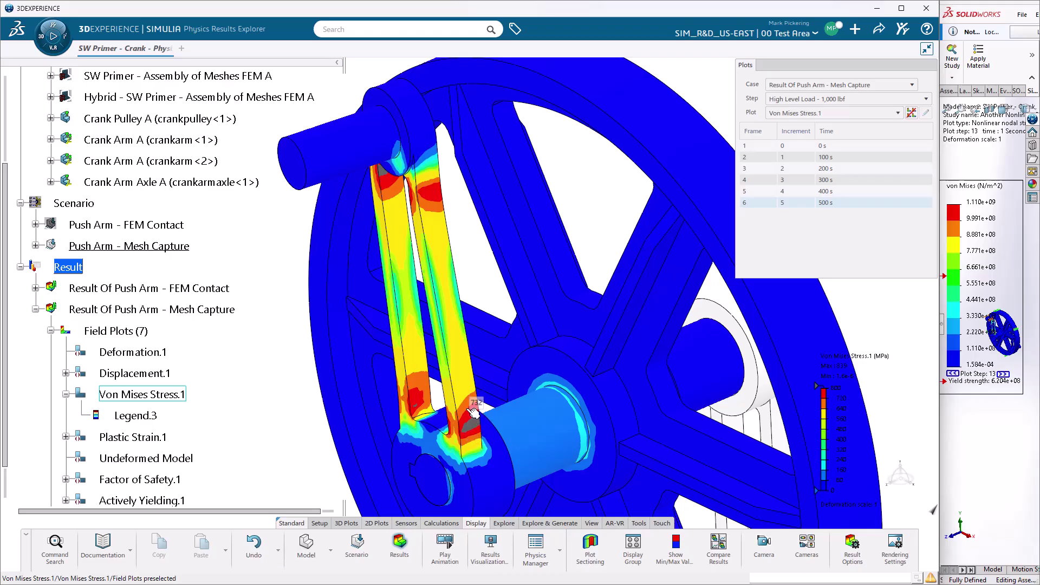
click(475, 444)
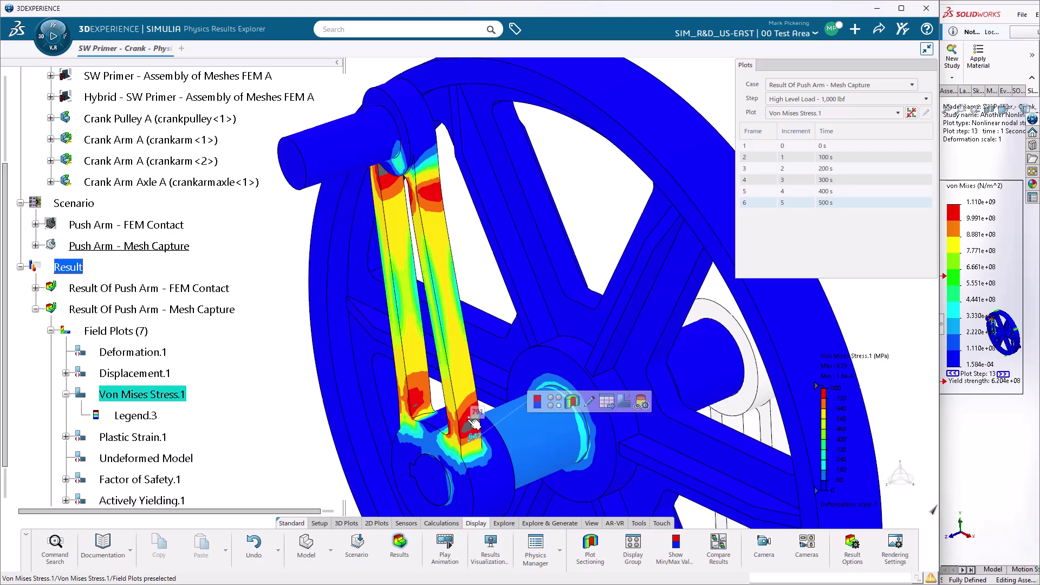
click(475, 422)
click(468, 398)
click(465, 376)
click(462, 345)
click(456, 311)
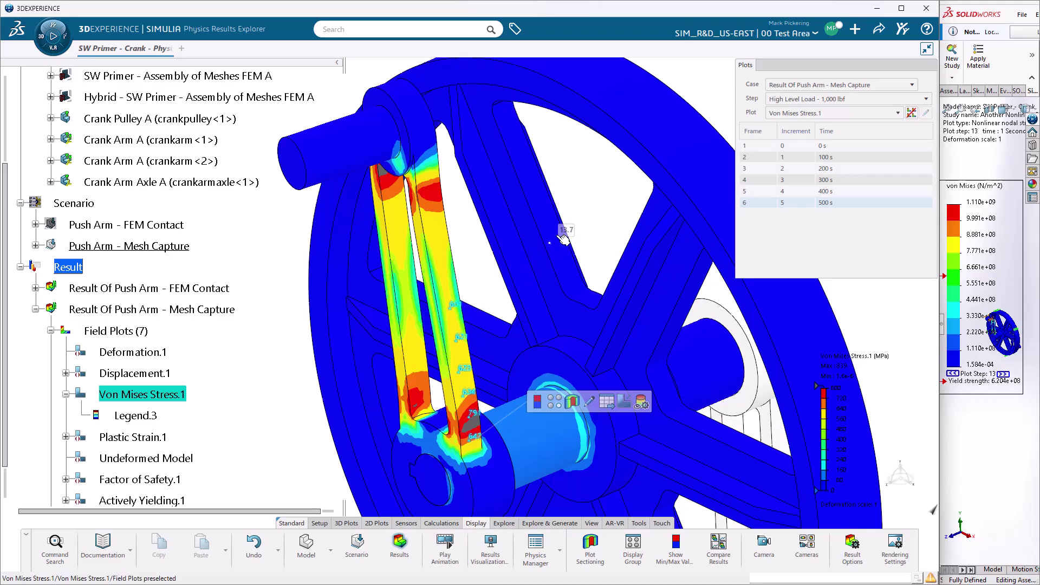
key(Escape)
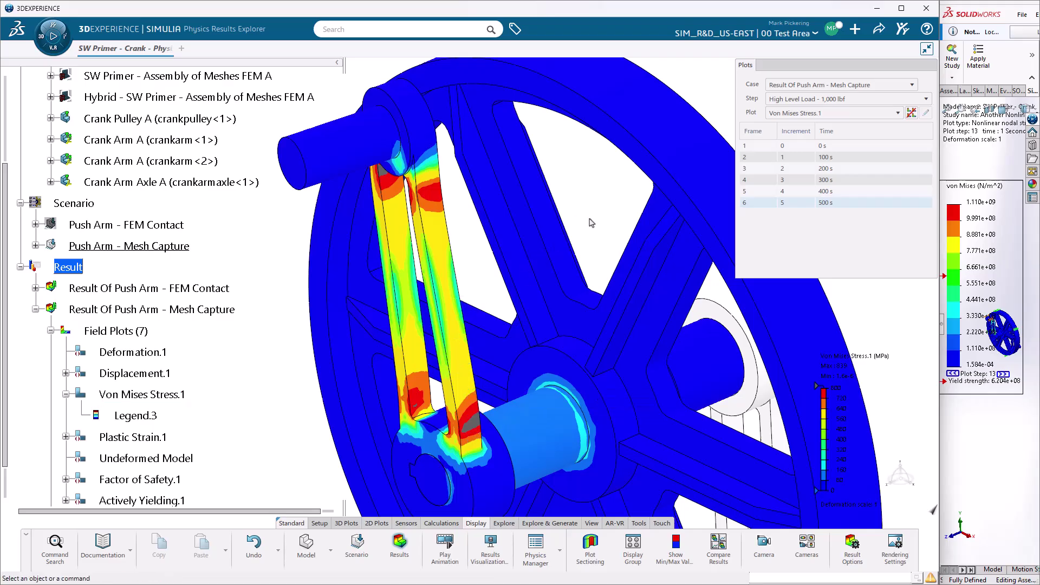
Start a Results Query for nodal results and pick four nodes going up the front crank arm from its lower end.
click(443, 524)
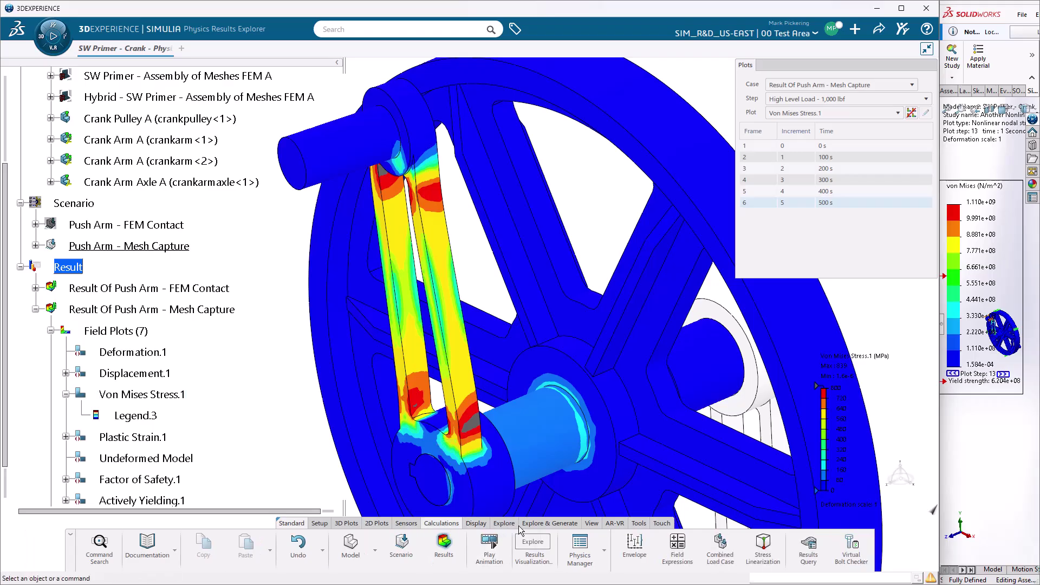
click(822, 548)
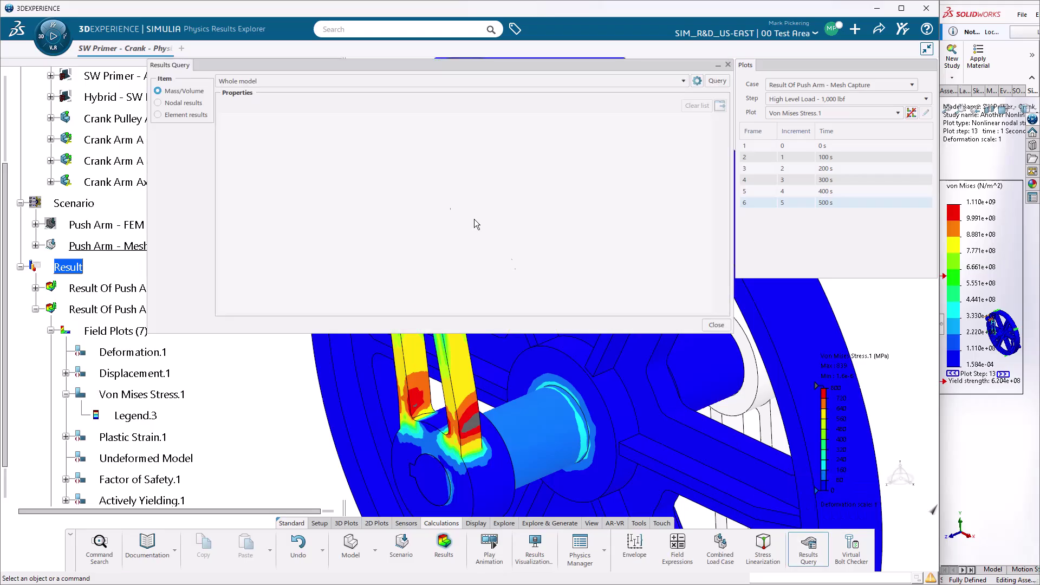
click(172, 107)
drag(307, 66, 399, 462)
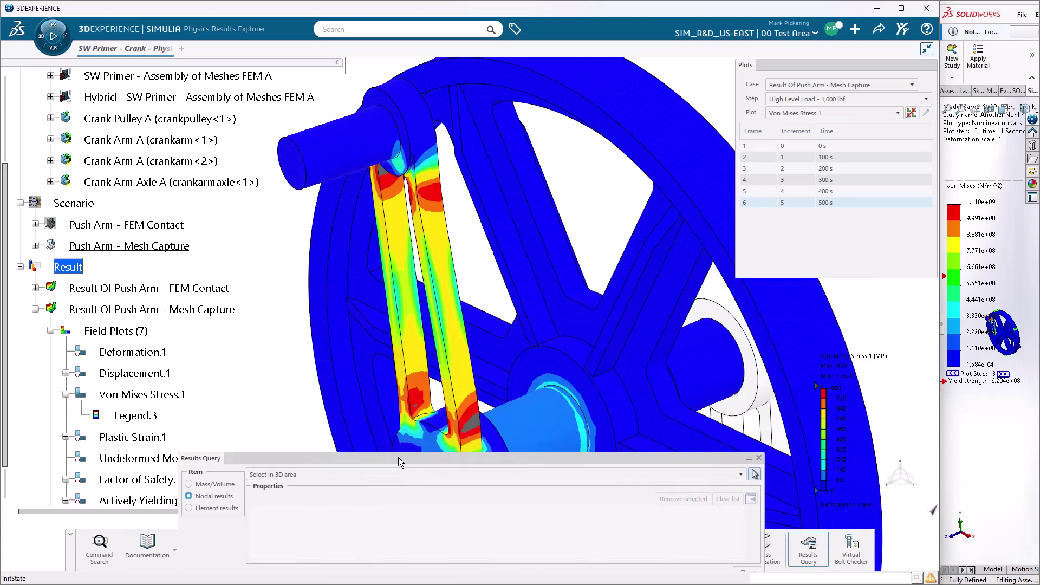
click(469, 424)
click(464, 411)
click(465, 378)
click(445, 333)
drag(540, 503, 562, 503)
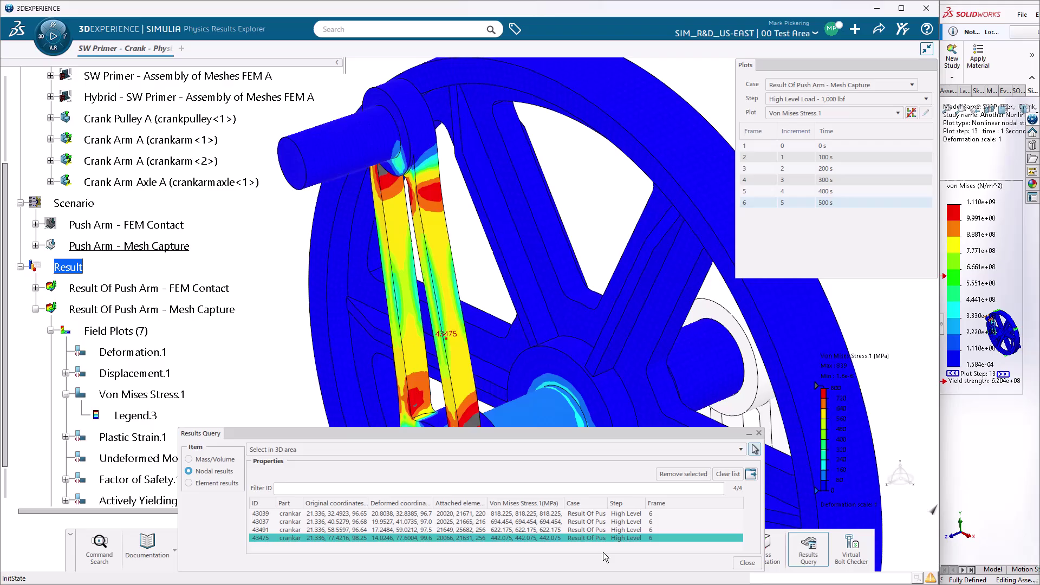
Highlight queried nodes on the crank arm from the results list, and close the query.
click(496, 514)
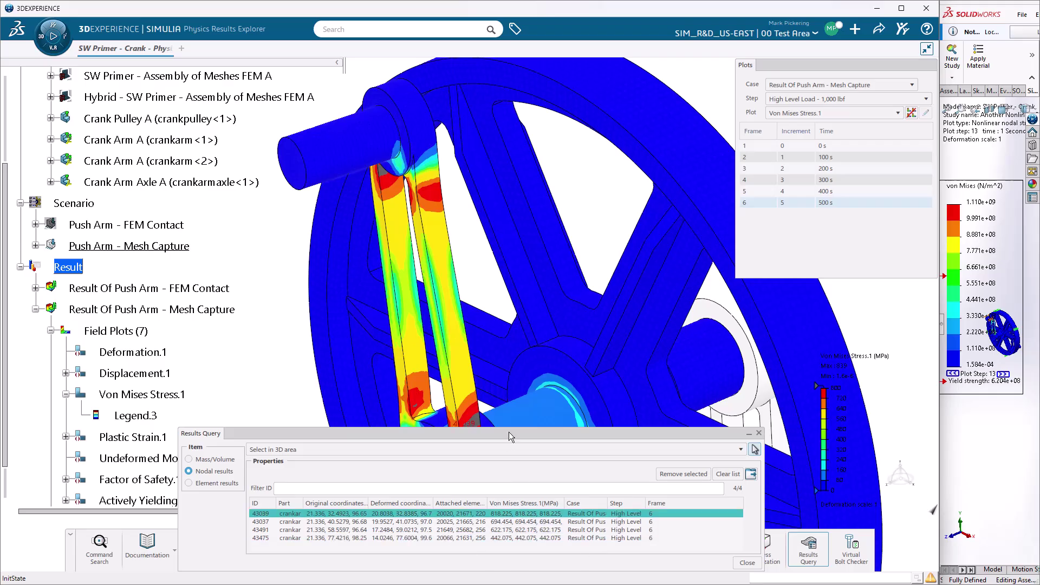
drag(509, 431, 515, 161)
click(466, 251)
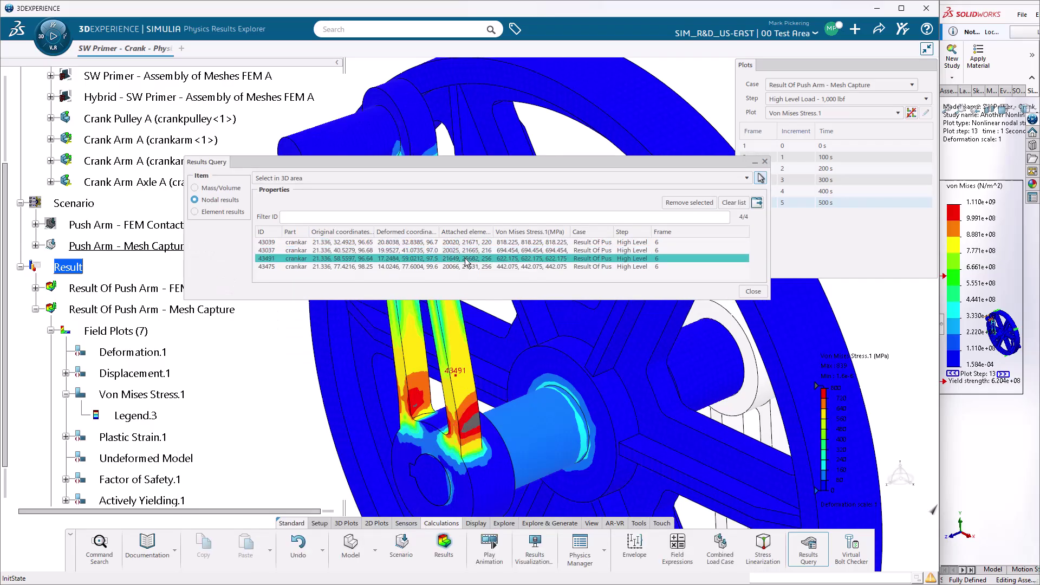
click(467, 268)
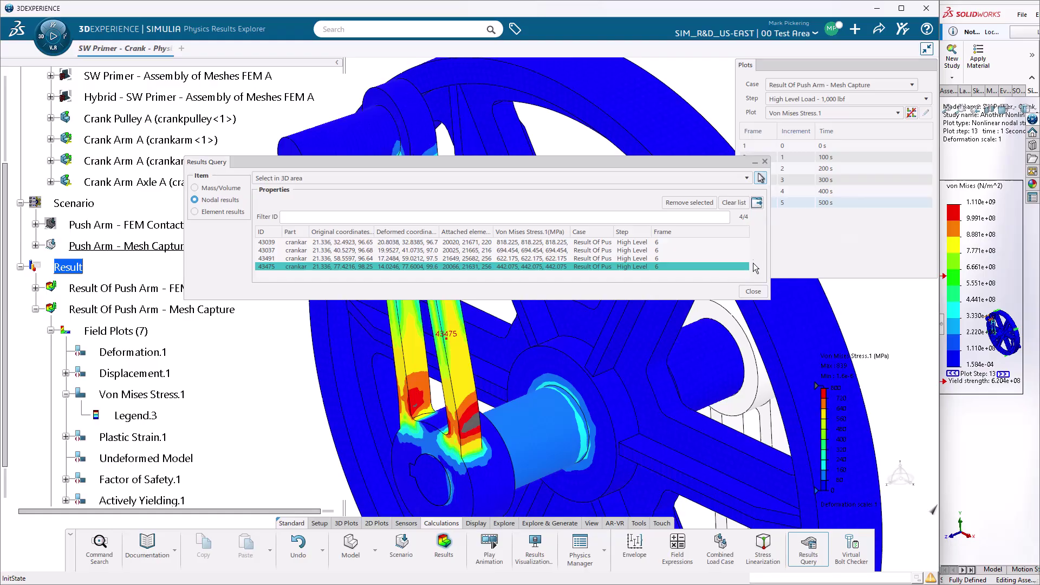
click(753, 292)
Start Plot Sectioning on the Von Mises stress plot with a planar cut through the wheel.
middle_drag(639, 319, 518, 281)
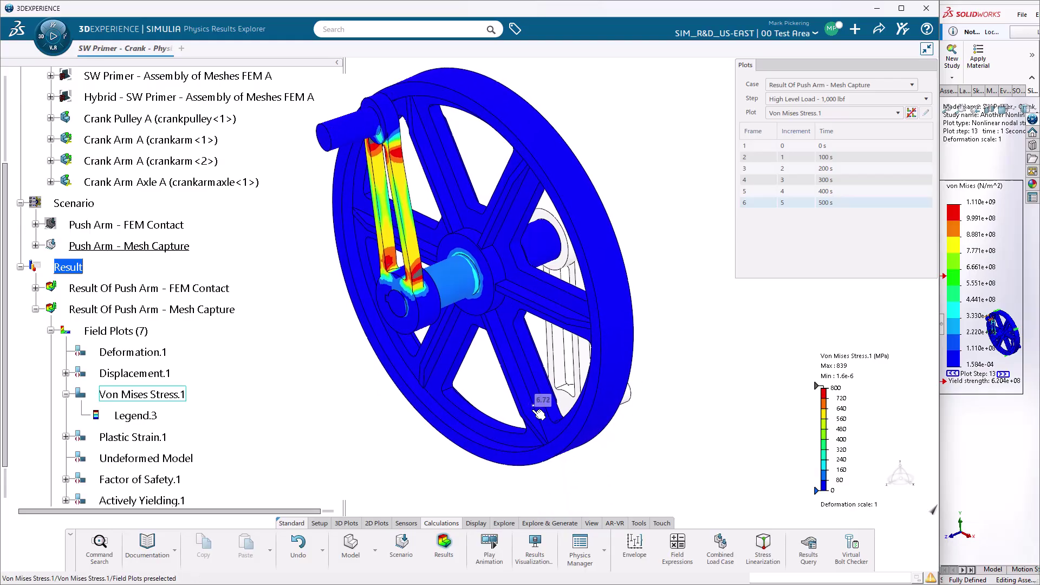
mouse_move(479, 525)
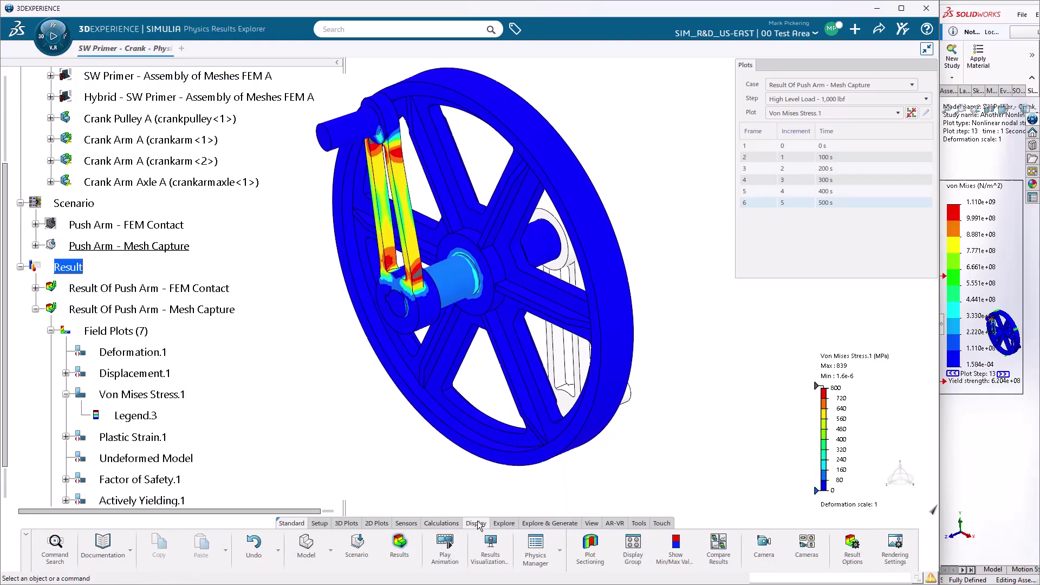
click(590, 547)
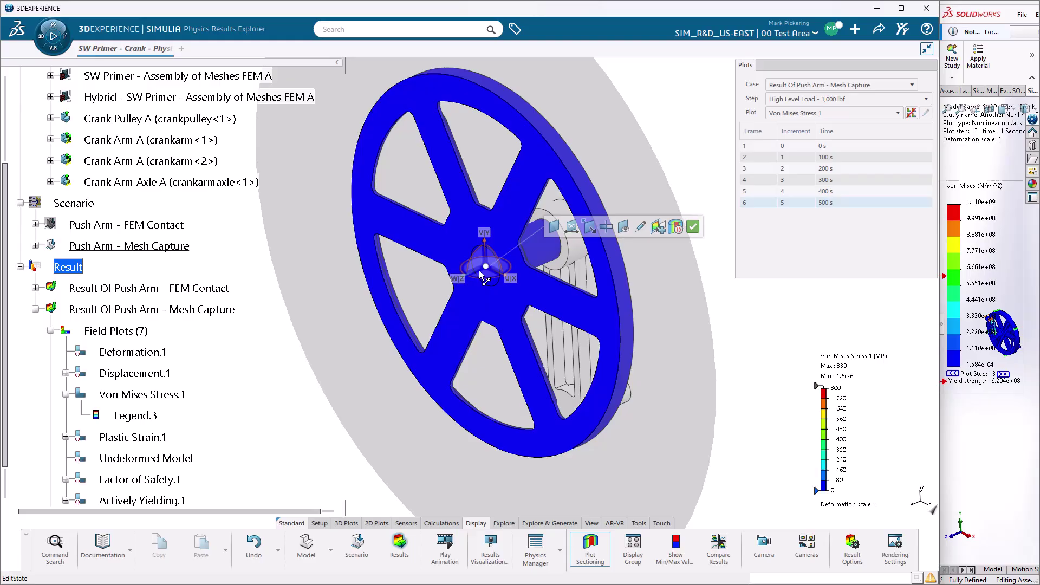
mouse_move(480, 272)
mouse_down()
mouse_move(412, 298)
mouse_move(484, 280)
mouse_up()
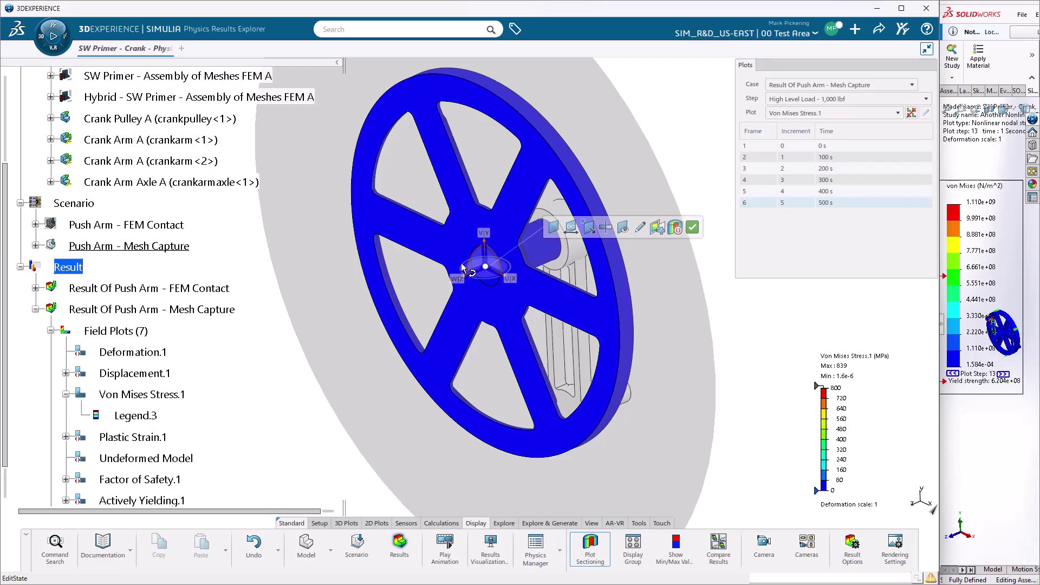
click(552, 227)
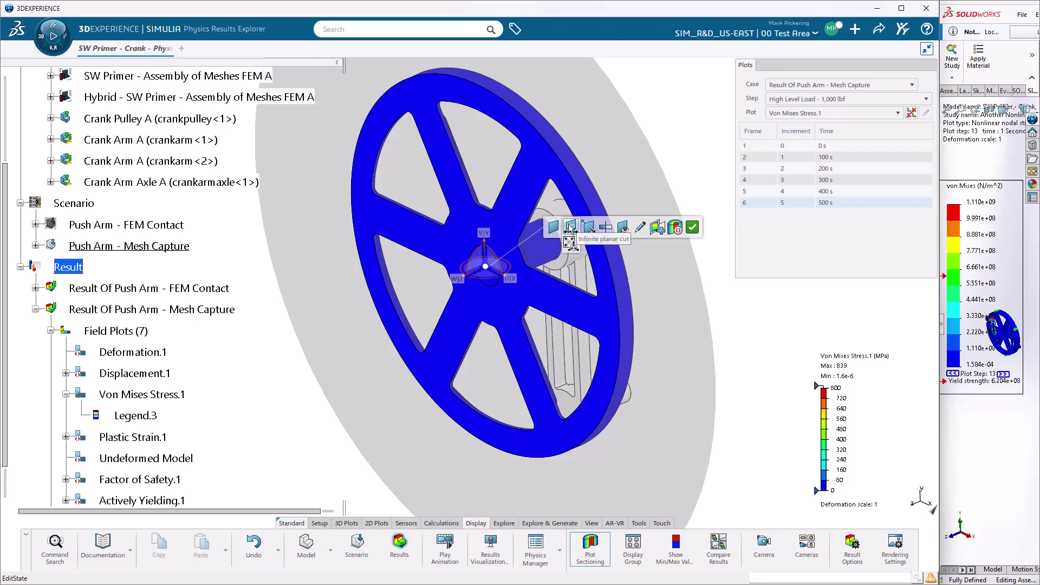
Try the section-only display for the cut, and restore the display of the section and the model behind it.
mouse_move(590, 229)
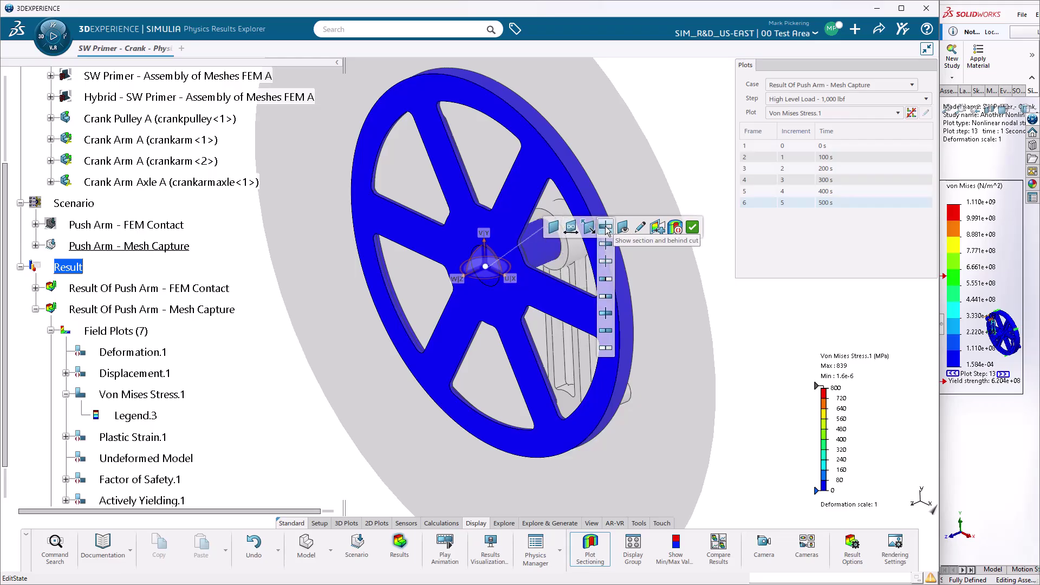
click(605, 261)
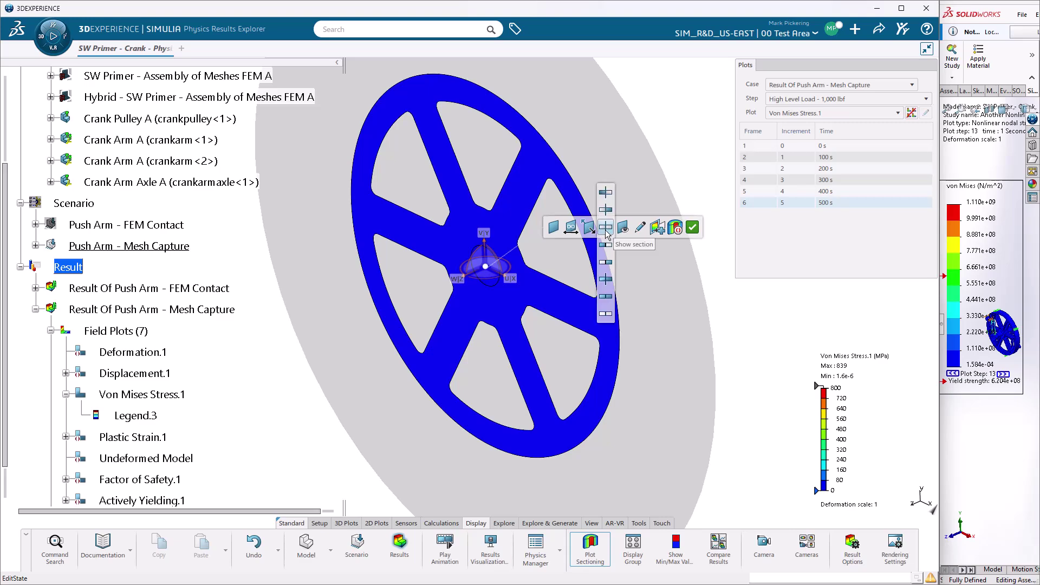
click(605, 256)
mouse_move(605, 227)
click(607, 110)
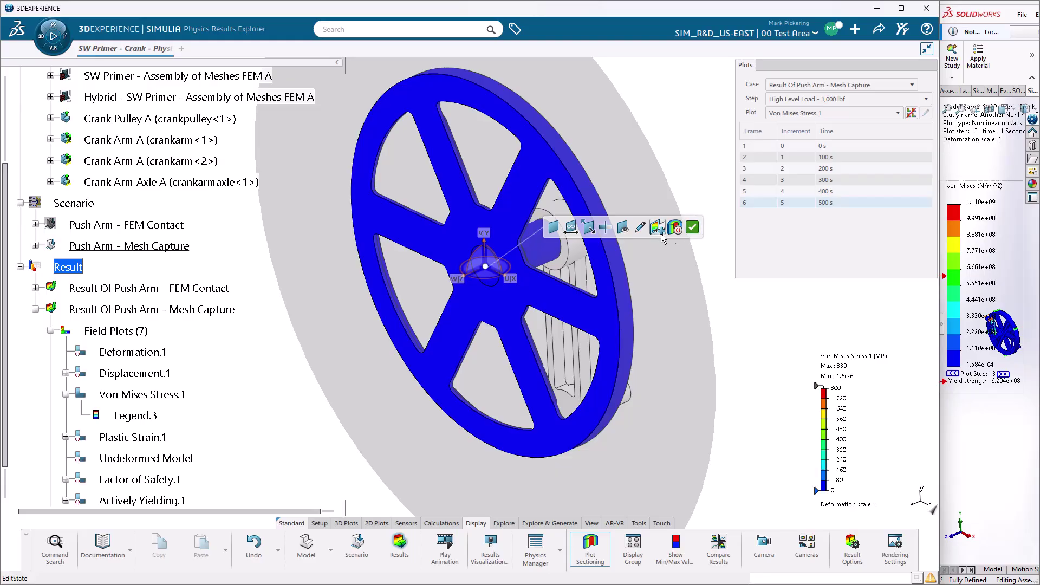
Turn off the Exact option in the plot section's definition, close it, and exit Plot Sectioning.
click(640, 228)
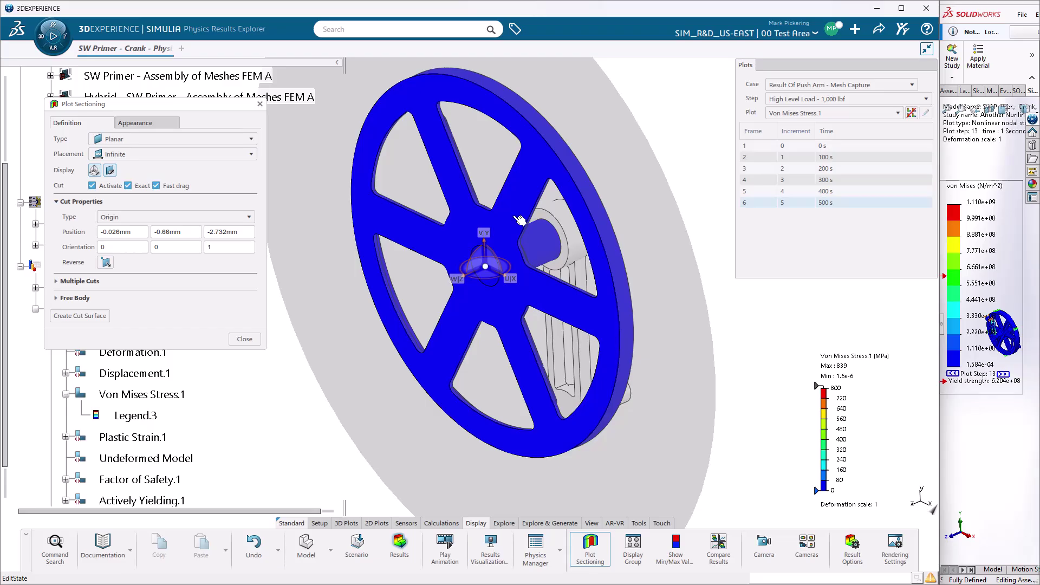
click(128, 185)
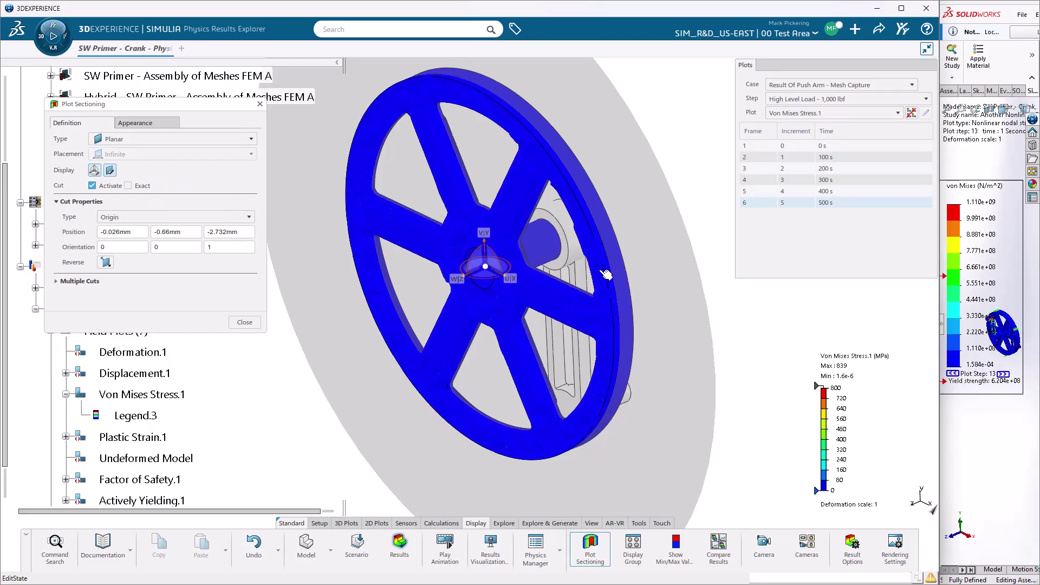
click(244, 322)
click(590, 544)
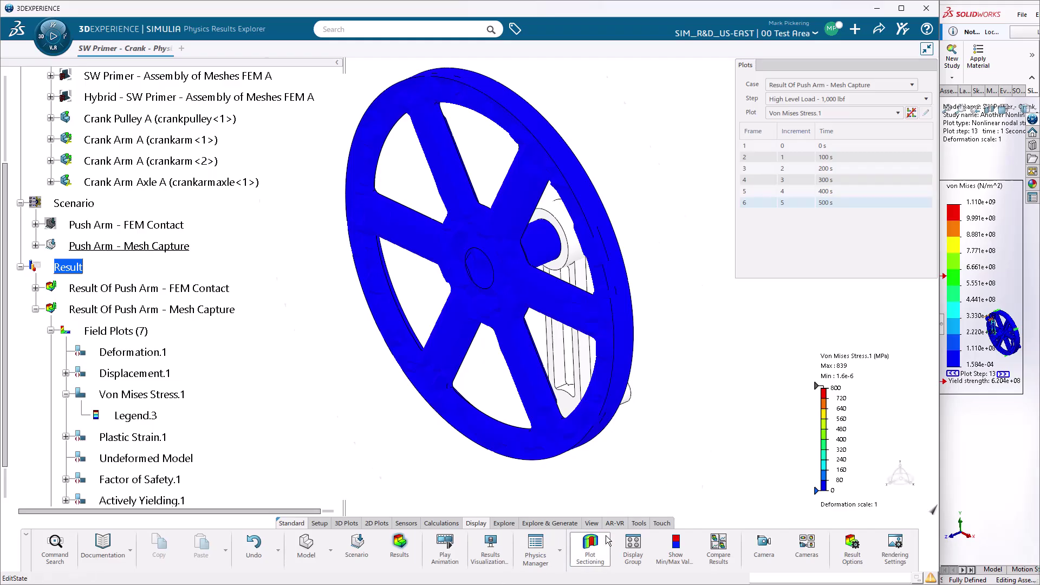
Edit the Von Mises stress plot to display mesh edges on the model.
click(655, 227)
click(494, 259)
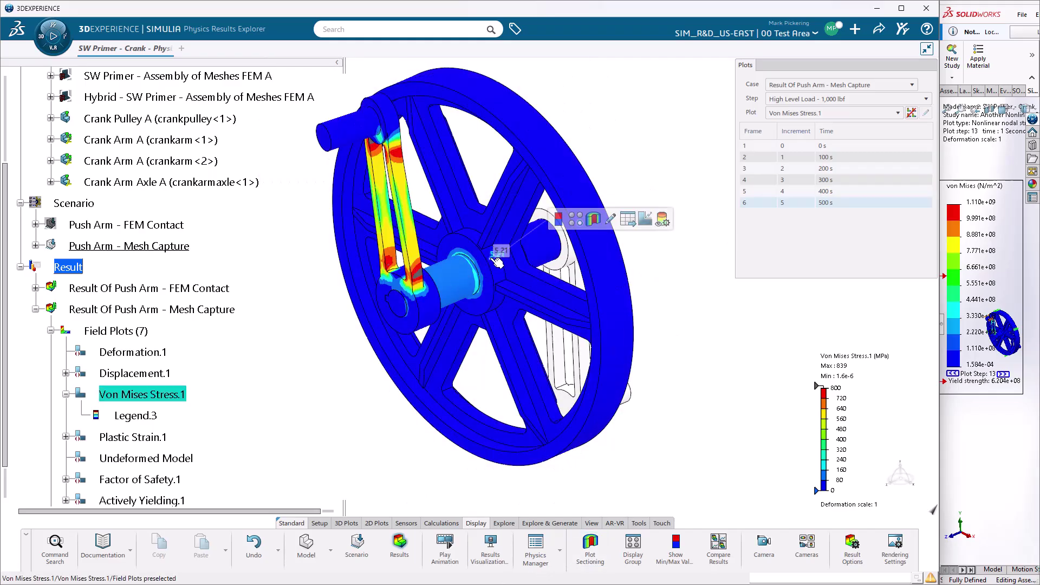
click(613, 218)
click(661, 150)
click(661, 167)
click(755, 182)
Examine the mesh cut through the wheel hub with Plot Sectioning, and restore its Exact option before exiting.
click(590, 544)
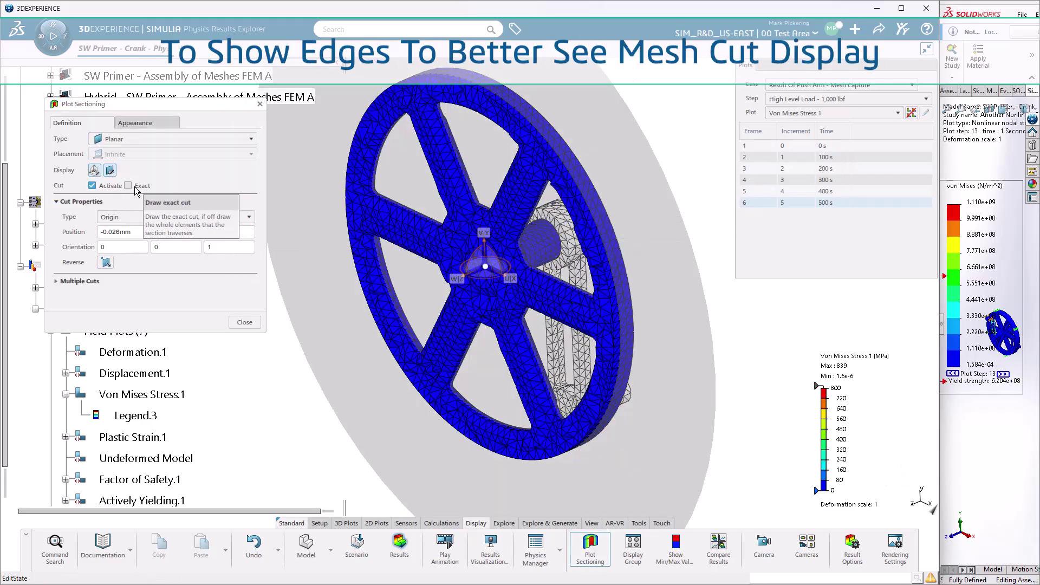
middle_drag(481, 326, 607, 348)
mouse_move(588, 328)
mouse_down()
mouse_move(523, 373)
mouse_move(428, 409)
mouse_move(477, 379)
mouse_move(595, 341)
mouse_up()
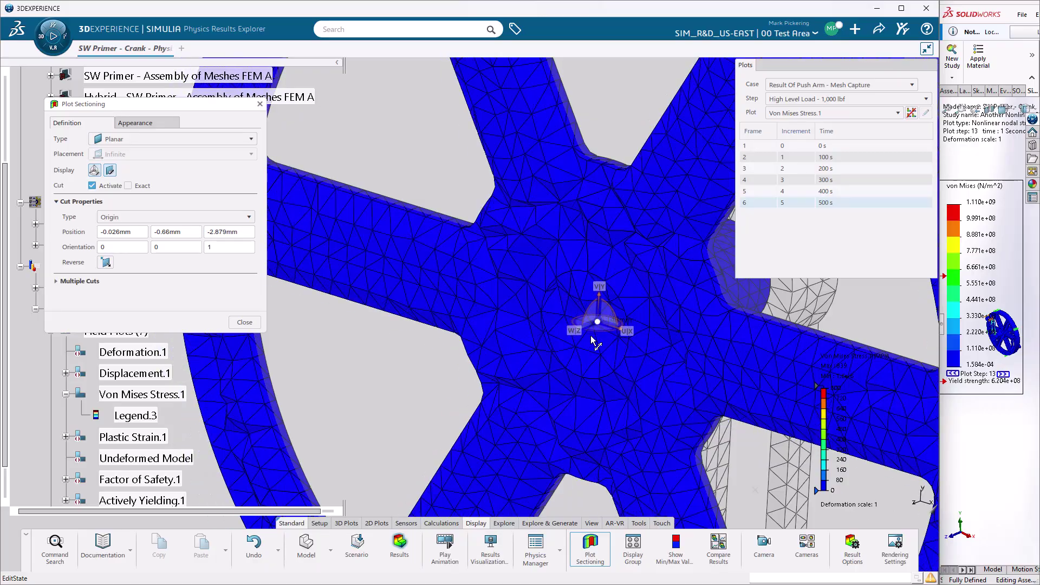
click(244, 322)
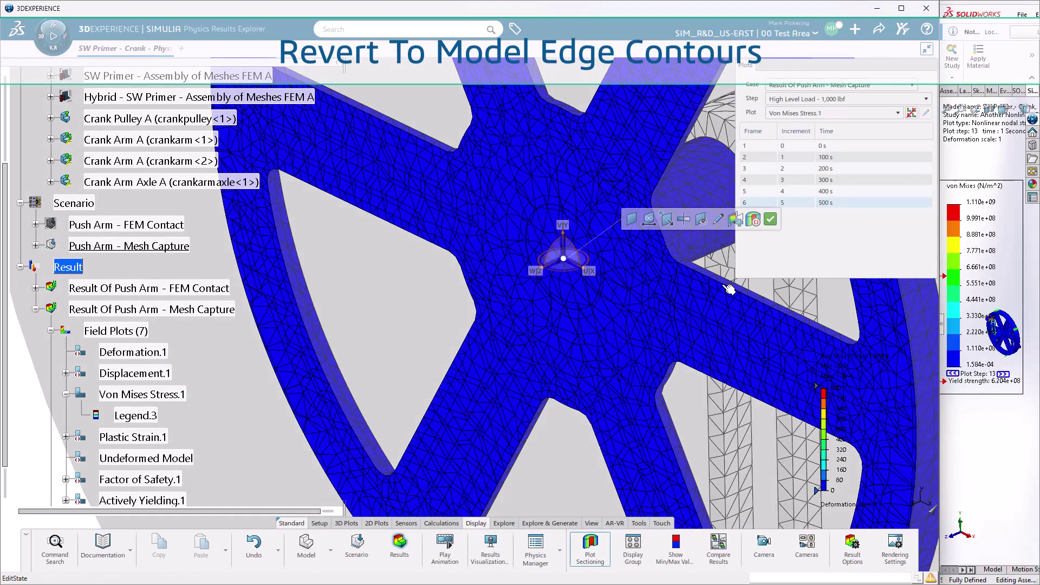
click(770, 219)
Revert the Von Mises stress plot's mesh edge display to model edges, and fit the model in view.
click(469, 318)
click(536, 274)
click(661, 149)
click(660, 169)
click(757, 193)
key(f)
Start Plot Sectioning again and define 2 planar cuts with a specified spacing of 20 mm.
click(590, 546)
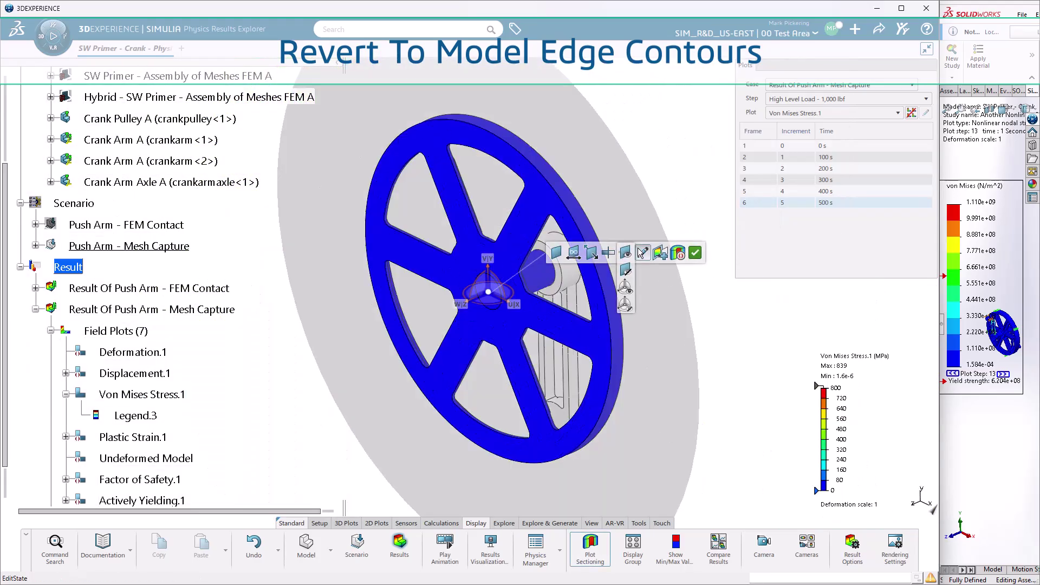
click(86, 281)
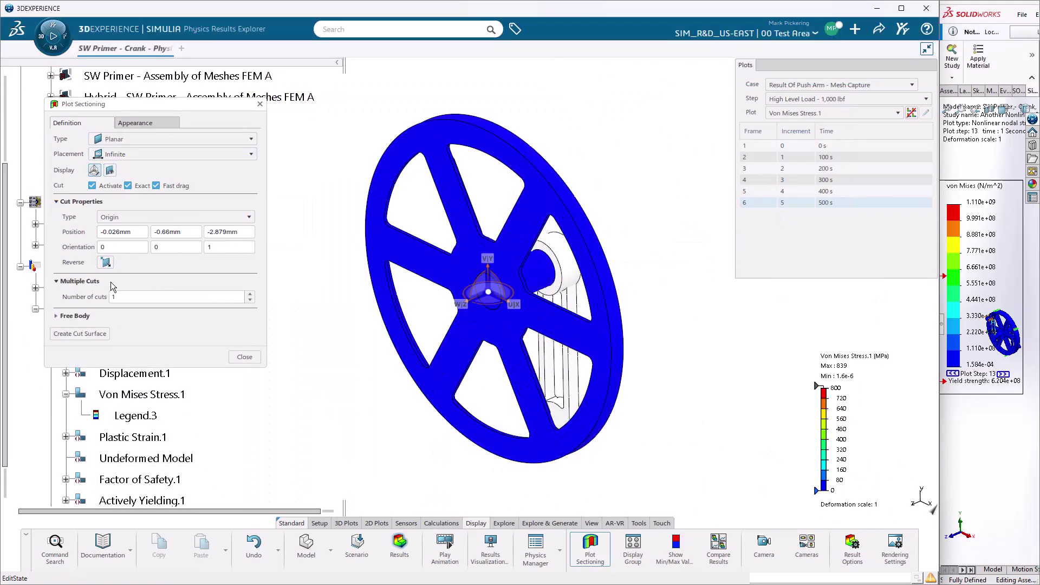
click(249, 293)
click(178, 312)
click(162, 334)
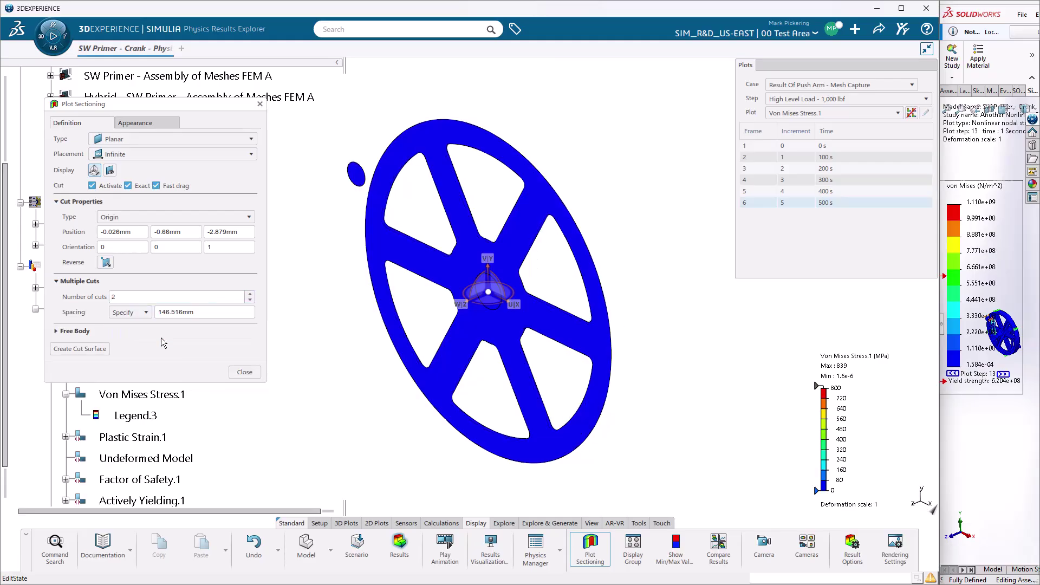
click(200, 312)
text(20)
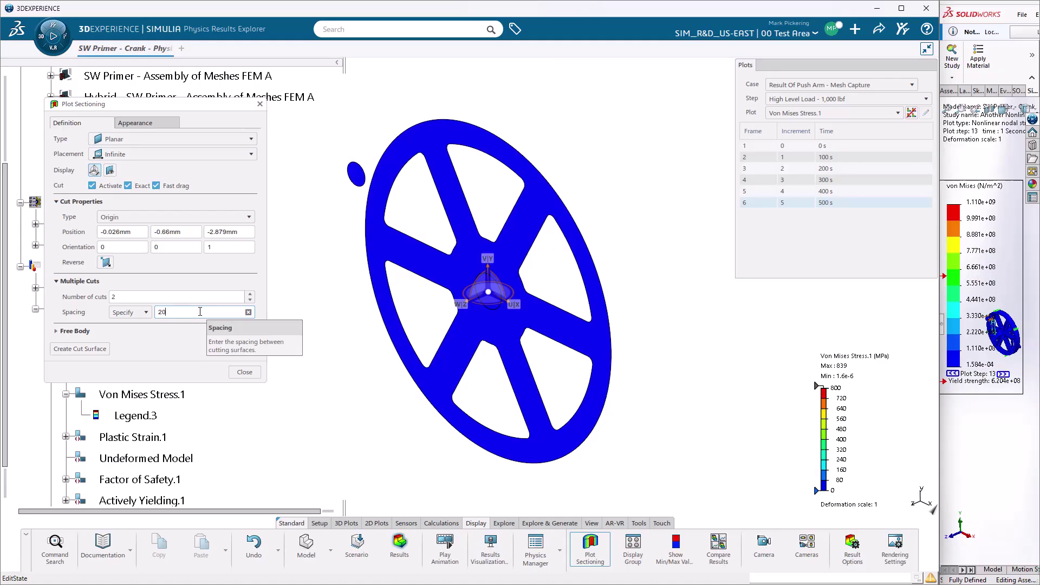
click(187, 282)
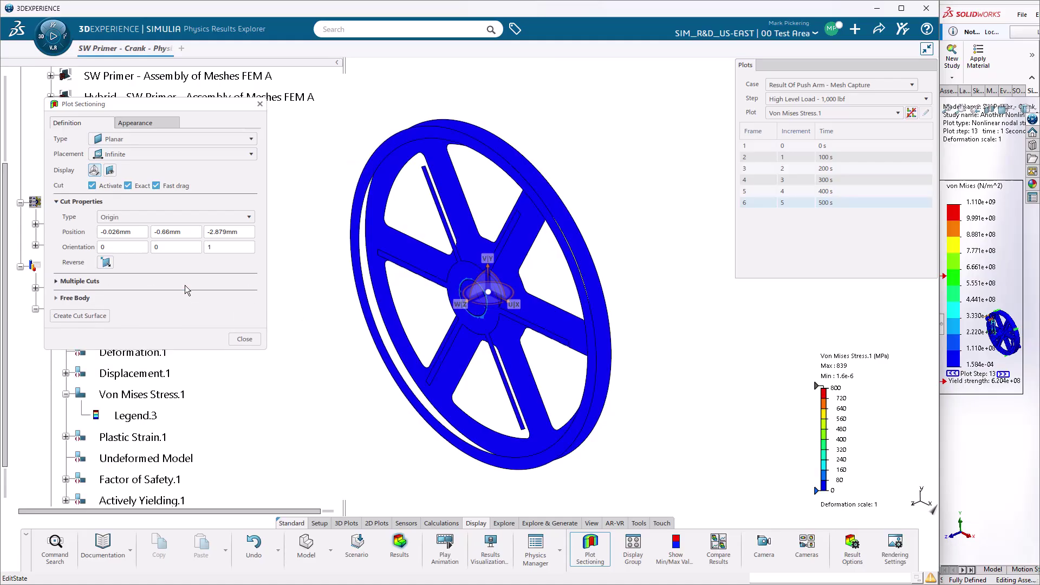
Increase the number of planar cuts to 8, and close the plot section's definition and sectioning.
middle_drag(417, 328, 379, 336)
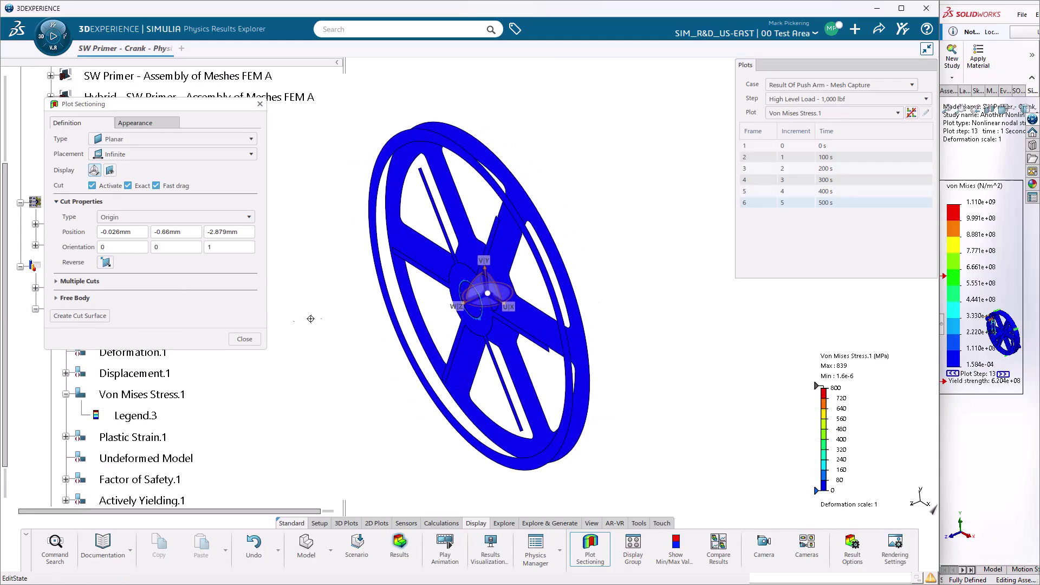
click(66, 281)
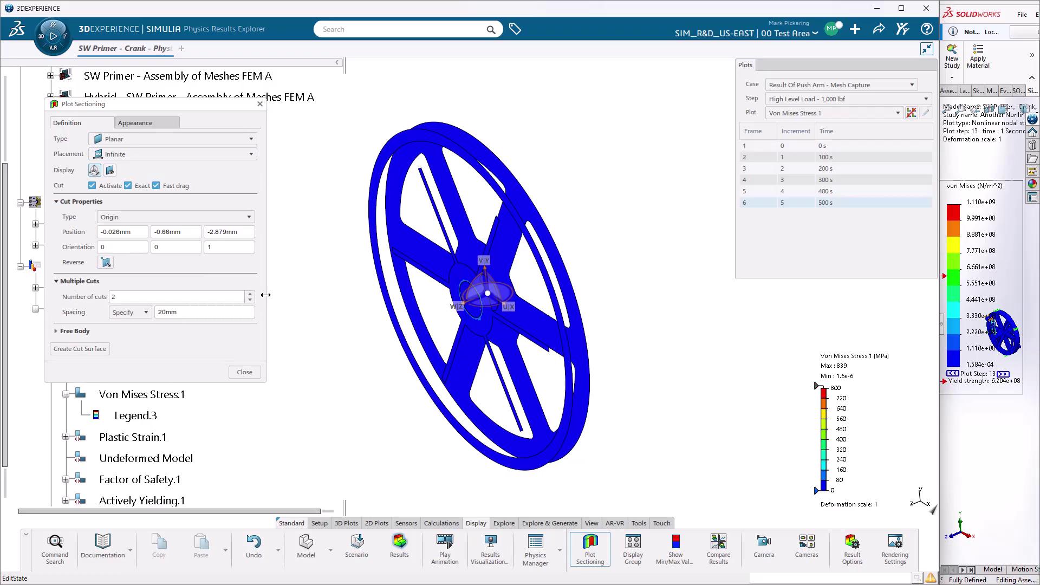
click(250, 294)
click(251, 295)
click(251, 295)
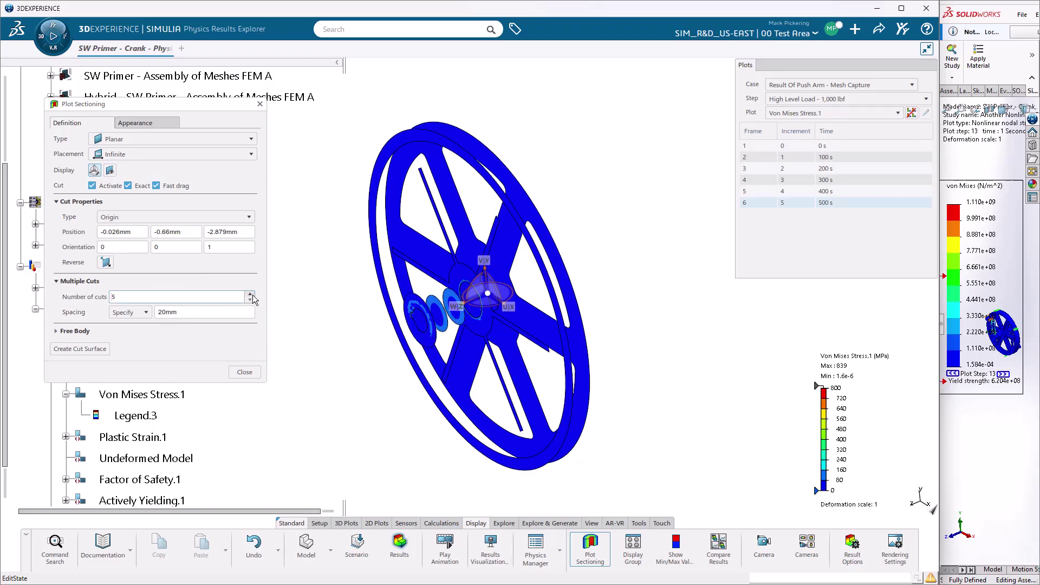
click(250, 295)
click(251, 295)
click(250, 295)
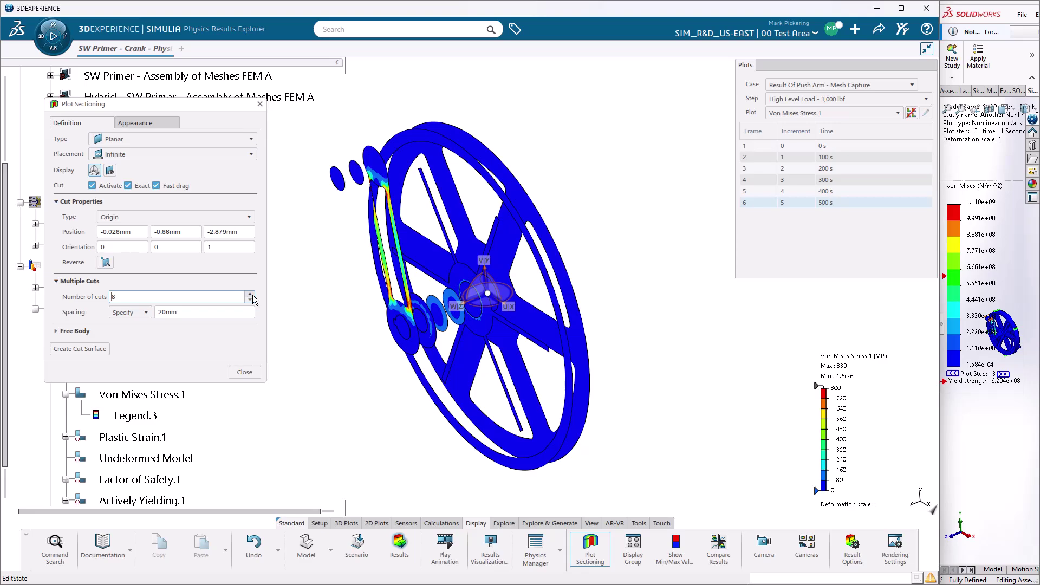
click(244, 372)
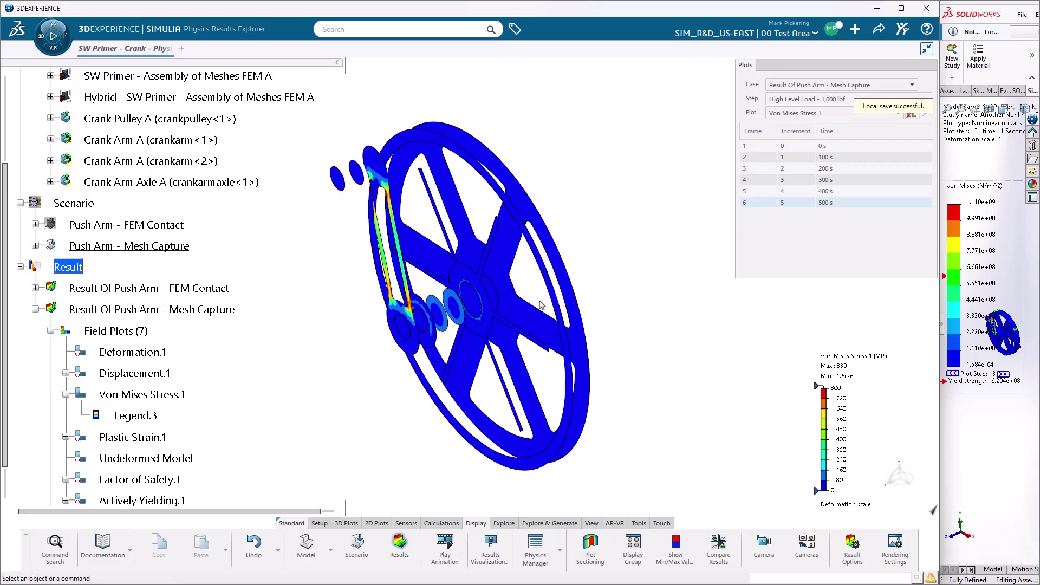
Reopen Plot Sectioning from the Von Mises stress plot, and remove the section to show the full model.
click(547, 320)
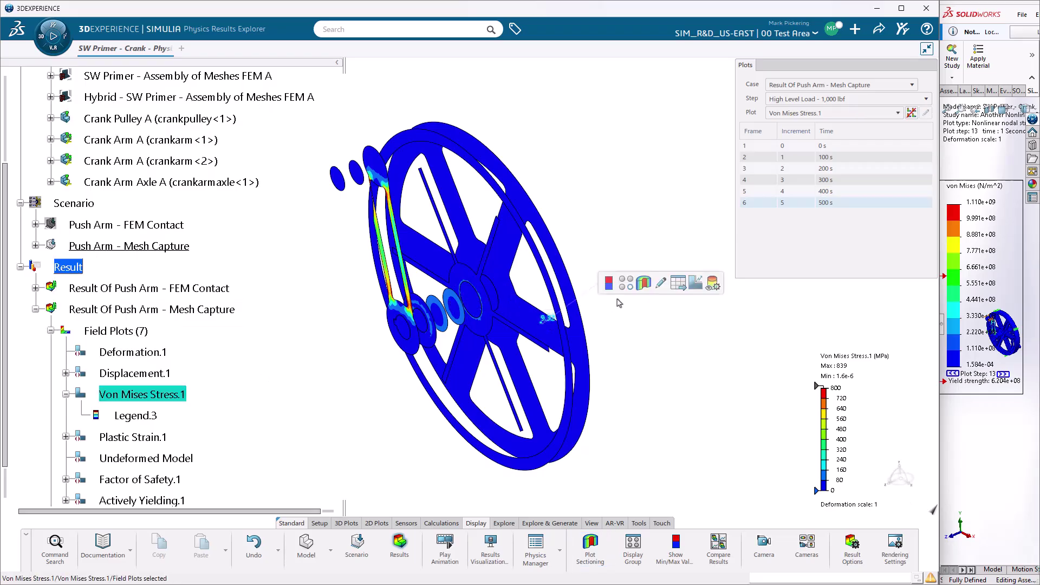
click(644, 282)
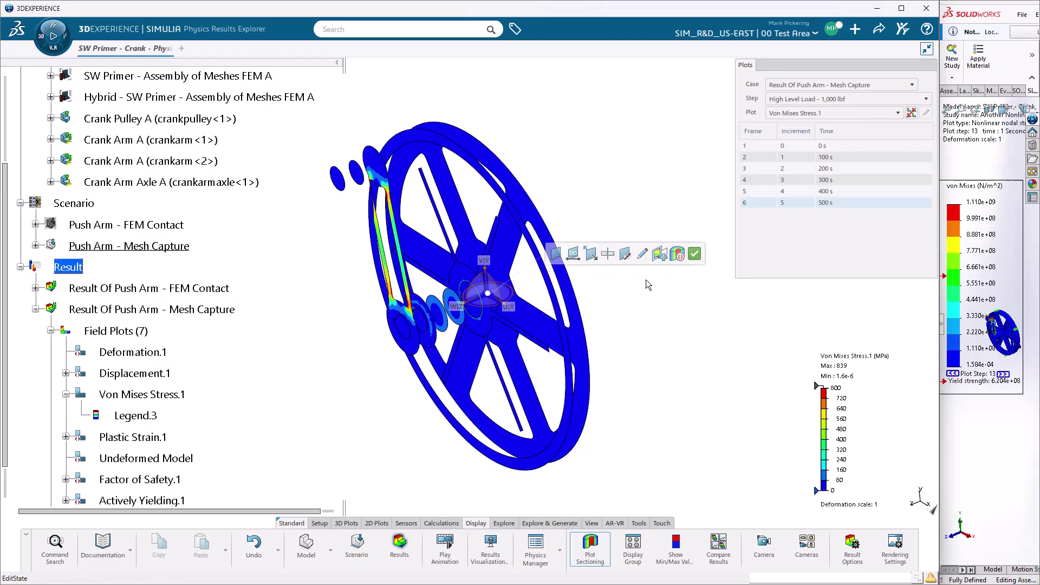
click(678, 256)
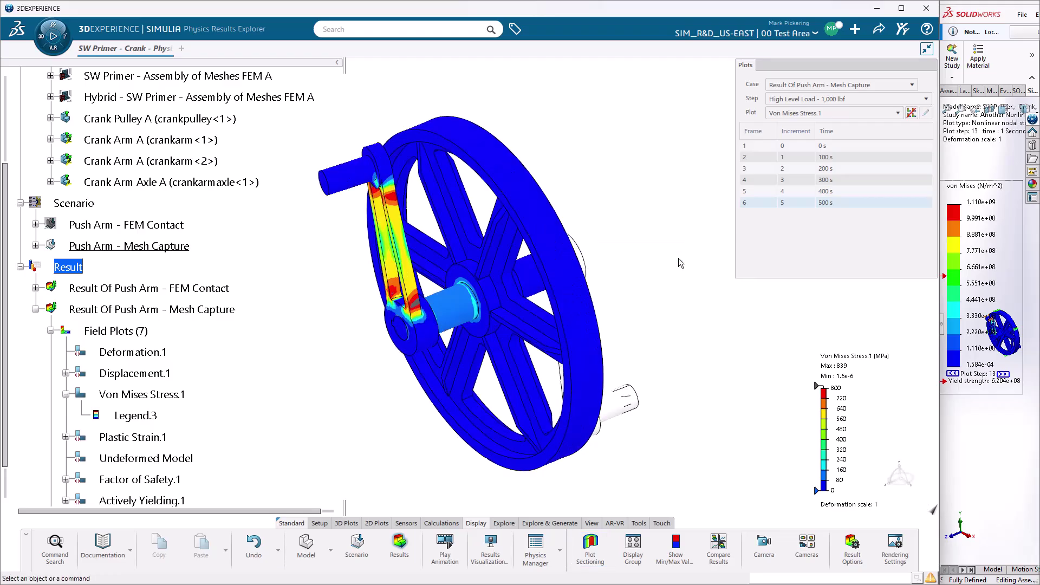
Step through the Von Mises stress results of the high level load at 300 s, 400 s and 500 s.
middle_drag(427, 362, 498, 320)
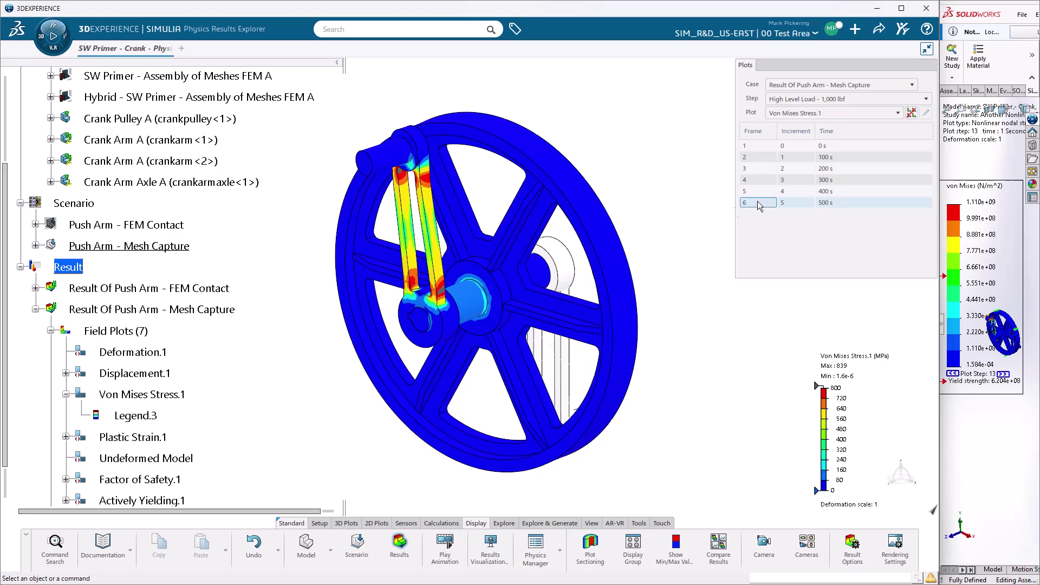
click(804, 181)
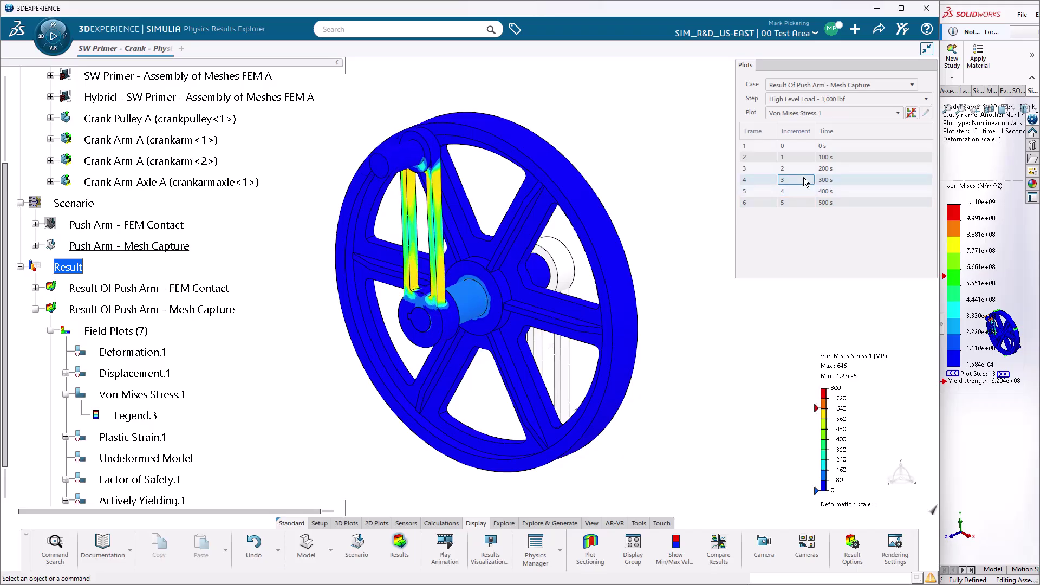
click(804, 192)
click(805, 203)
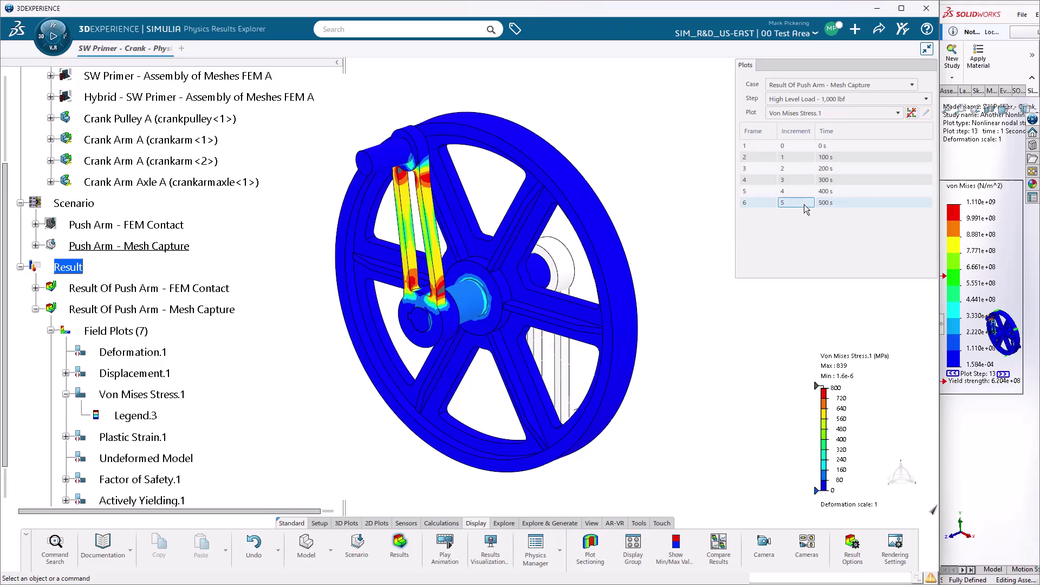
View the Plastic Strain.1 and Displacement.1 plots, and return to Von Mises Stress.1.
click(805, 113)
click(804, 155)
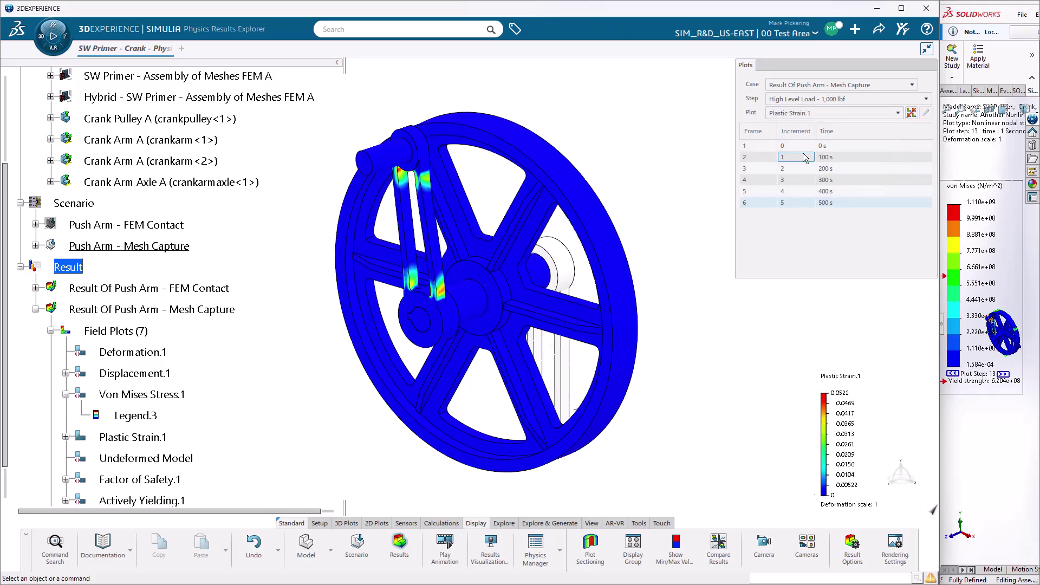
click(805, 113)
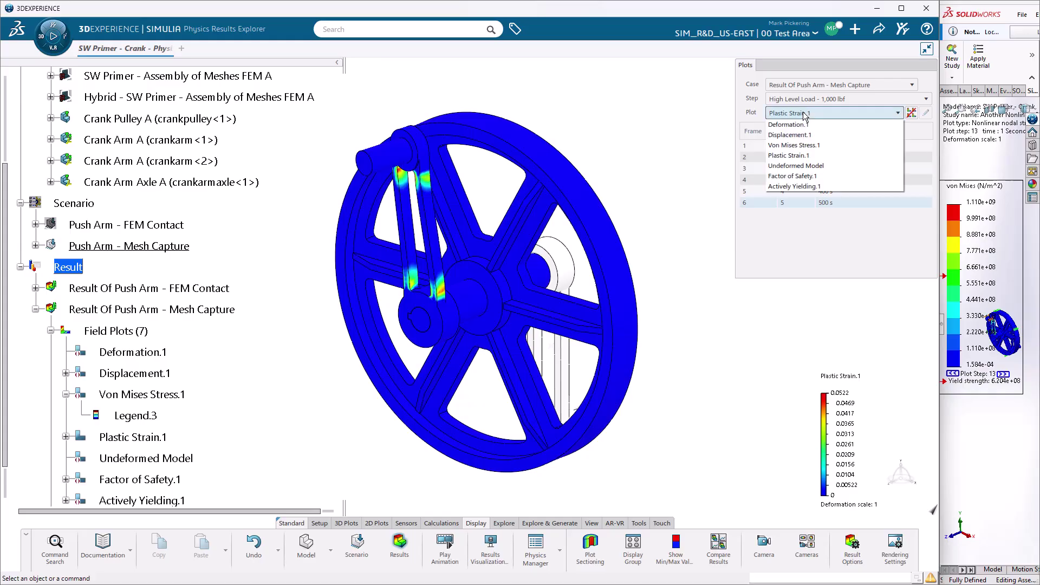
click(801, 135)
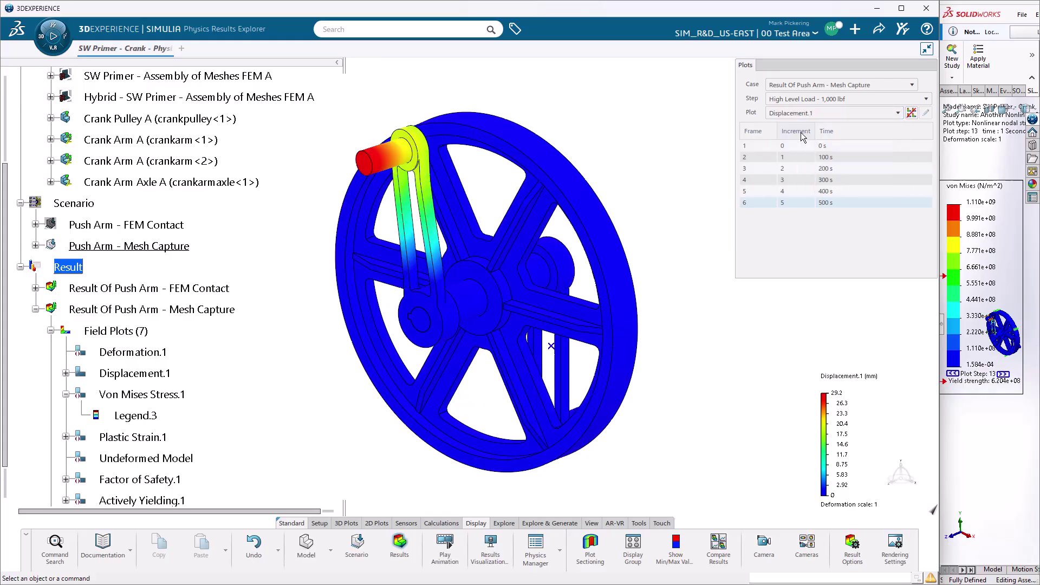
click(801, 114)
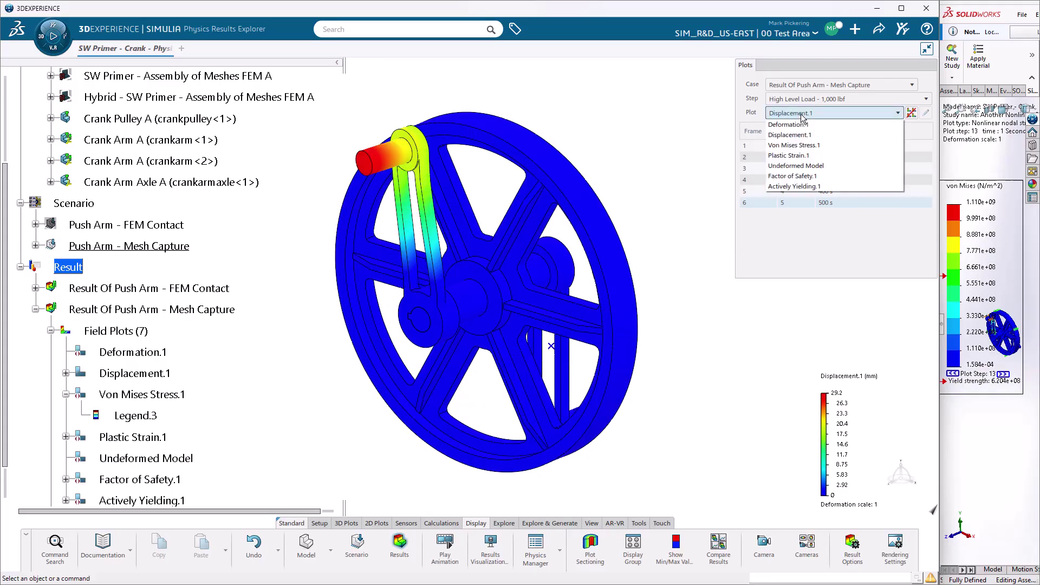
click(800, 145)
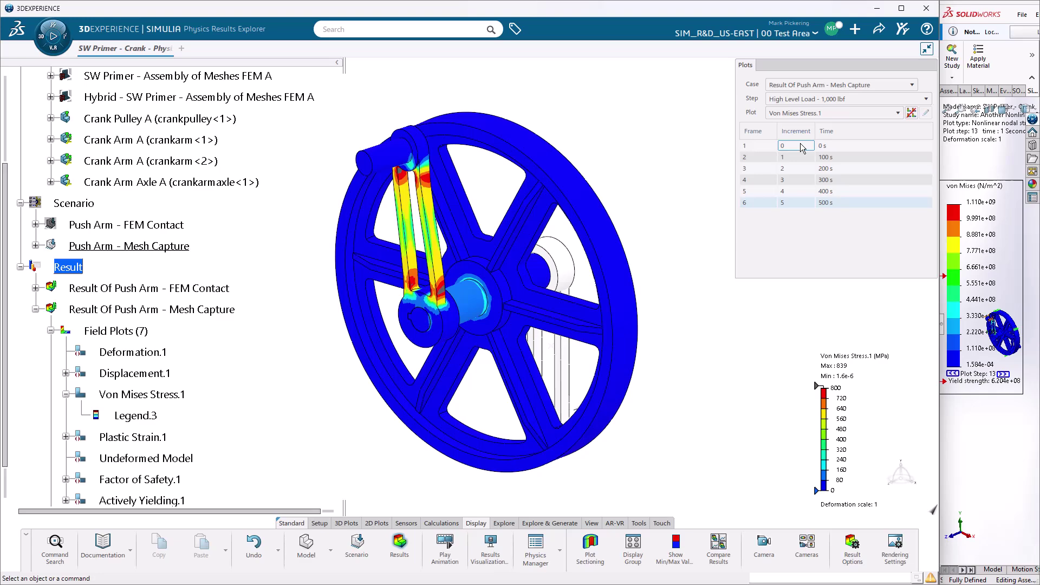
View the Low Level Load - 500 lbf stress frames from 100 s to 500 s, and return to High Level Load - 1,000 lbf.
click(799, 99)
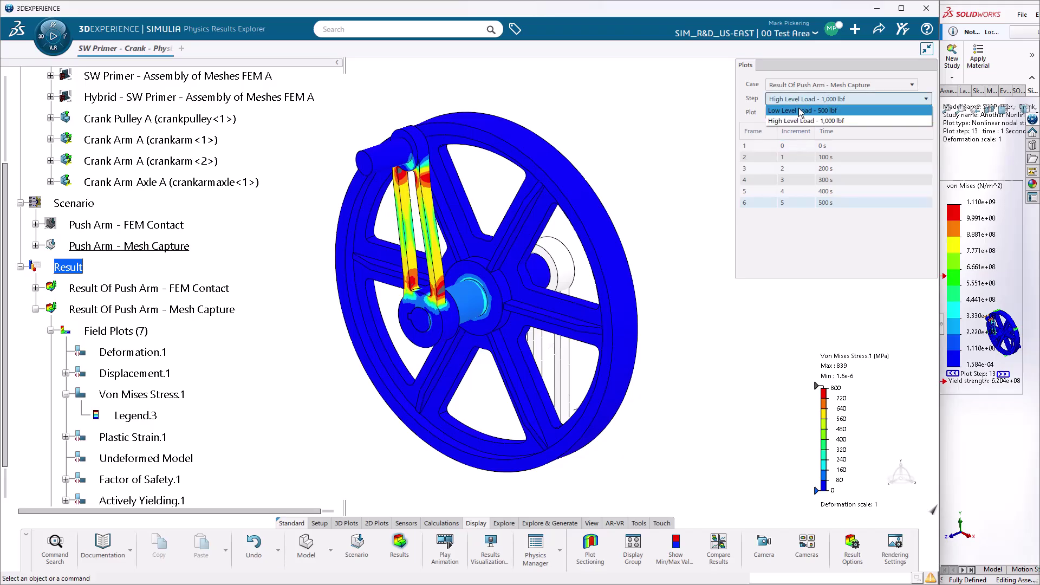
click(800, 111)
click(803, 157)
click(802, 169)
click(802, 180)
click(803, 191)
click(803, 202)
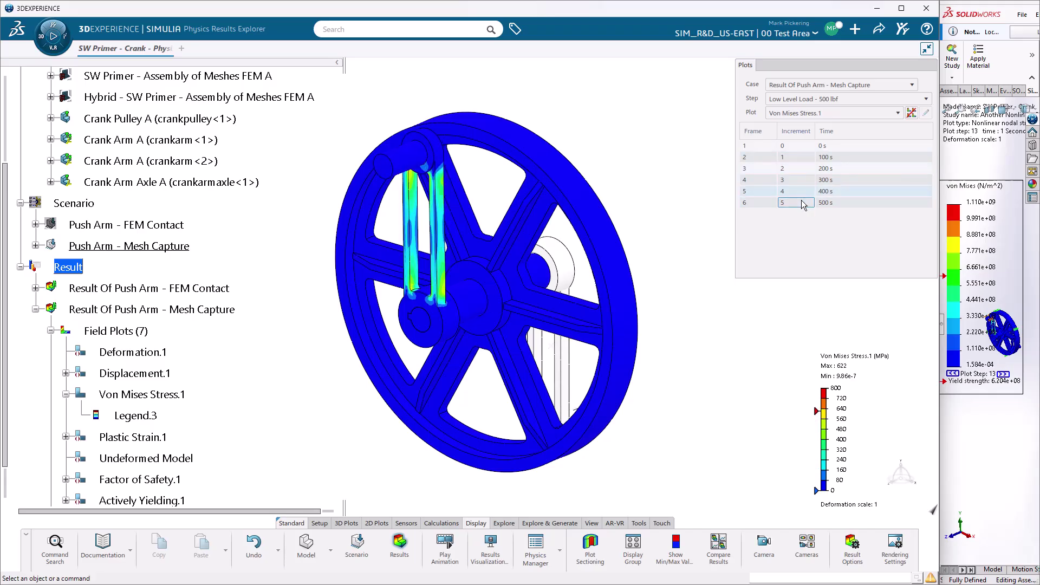
click(807, 99)
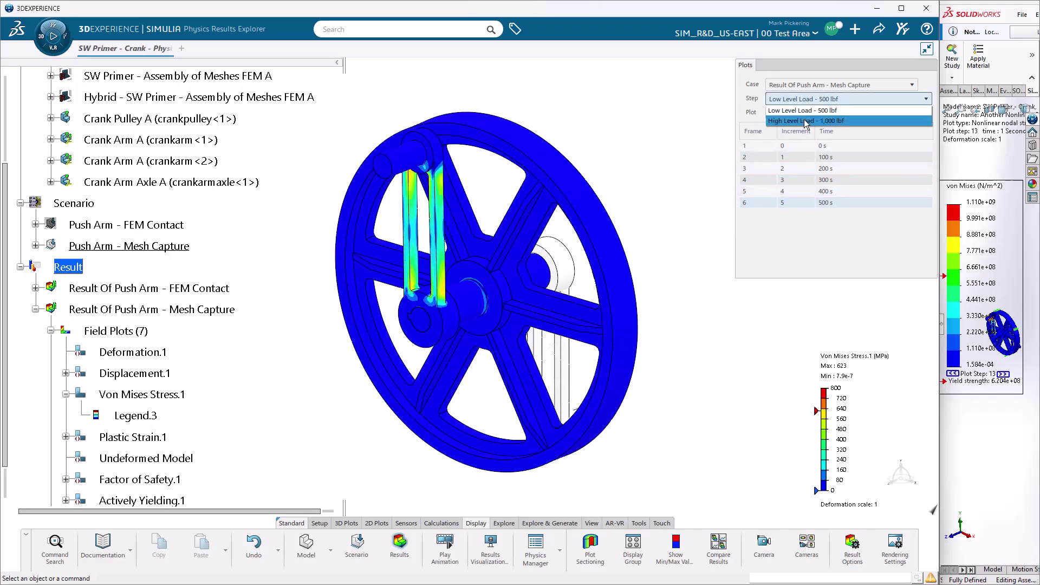
click(807, 121)
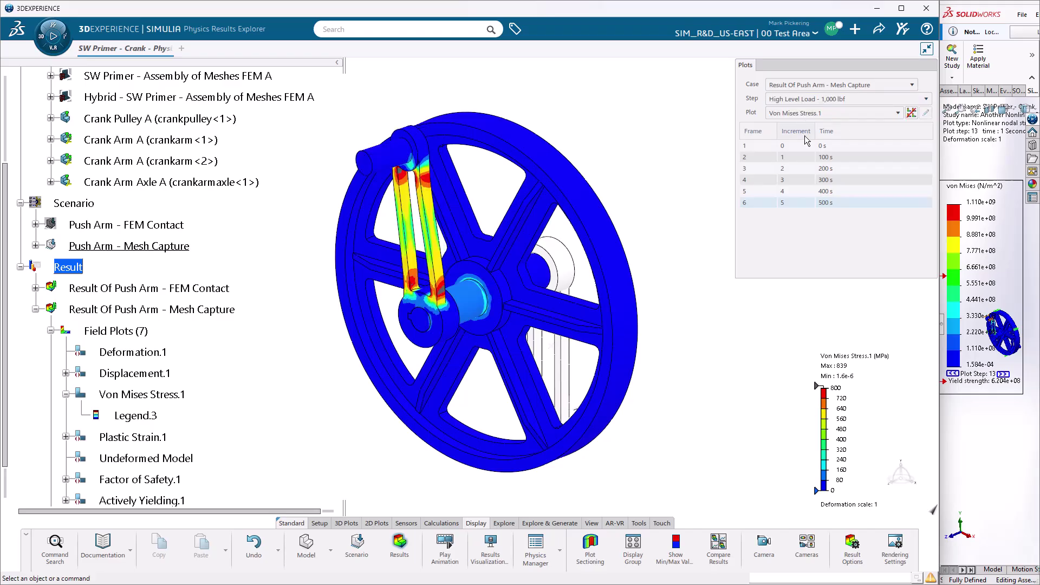
Switch the case to Result Of Push Arm - FEM Contact, and start Compare Results with a layout of two side-by-side panes.
click(802, 89)
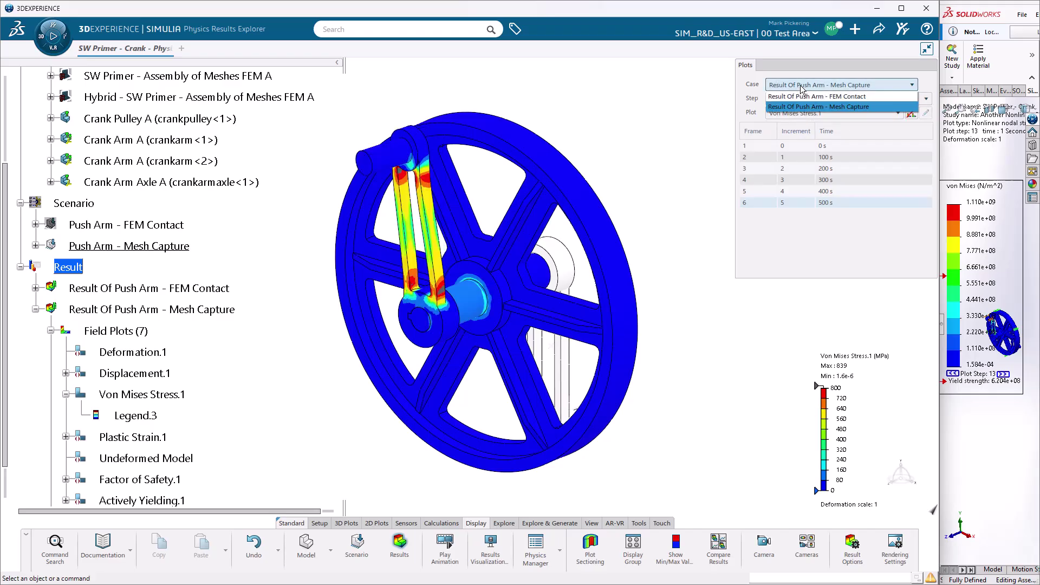
click(803, 97)
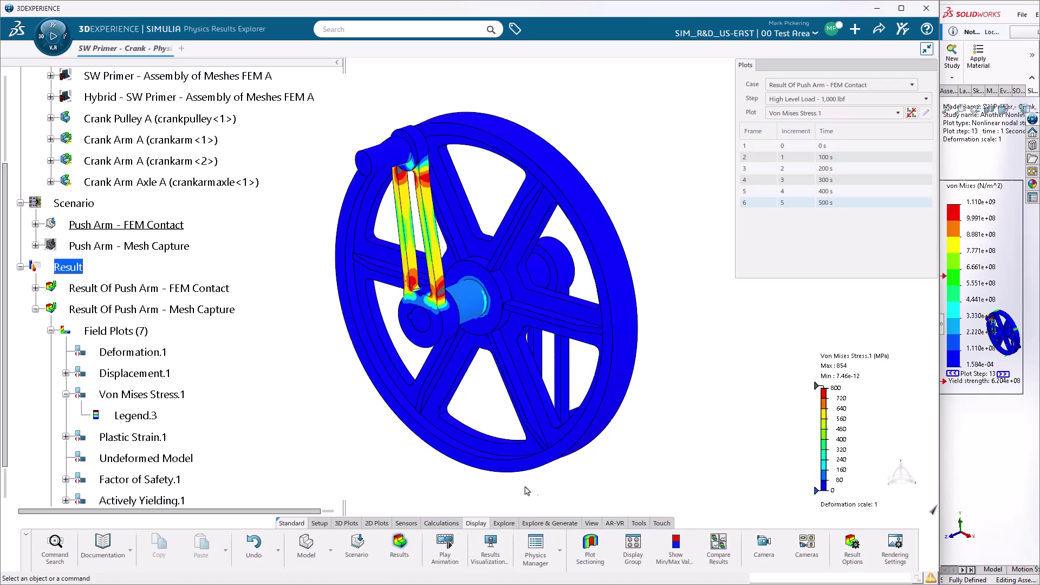
click(723, 543)
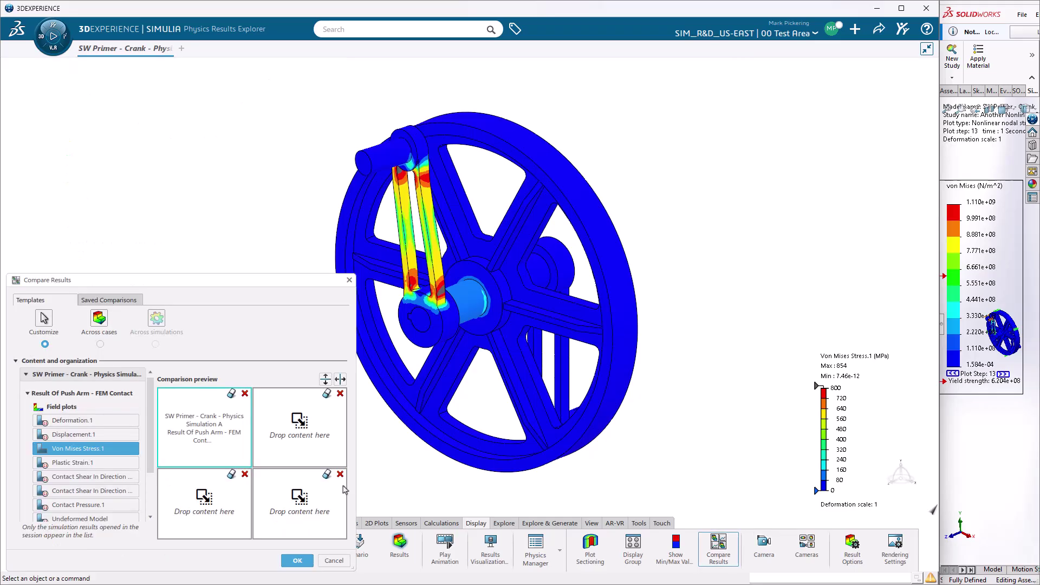
click(245, 474)
click(341, 474)
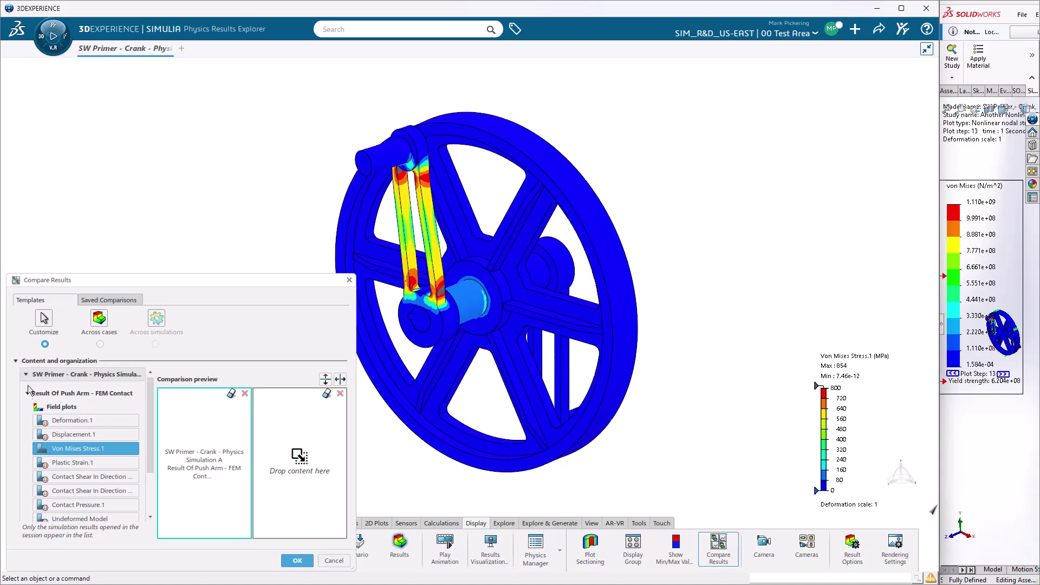
Add Von Mises Stress.1 from Result Of Push Arm - Mesh Capture to the empty comparison pane, and run the comparison.
scroll(99, 427, down, 2)
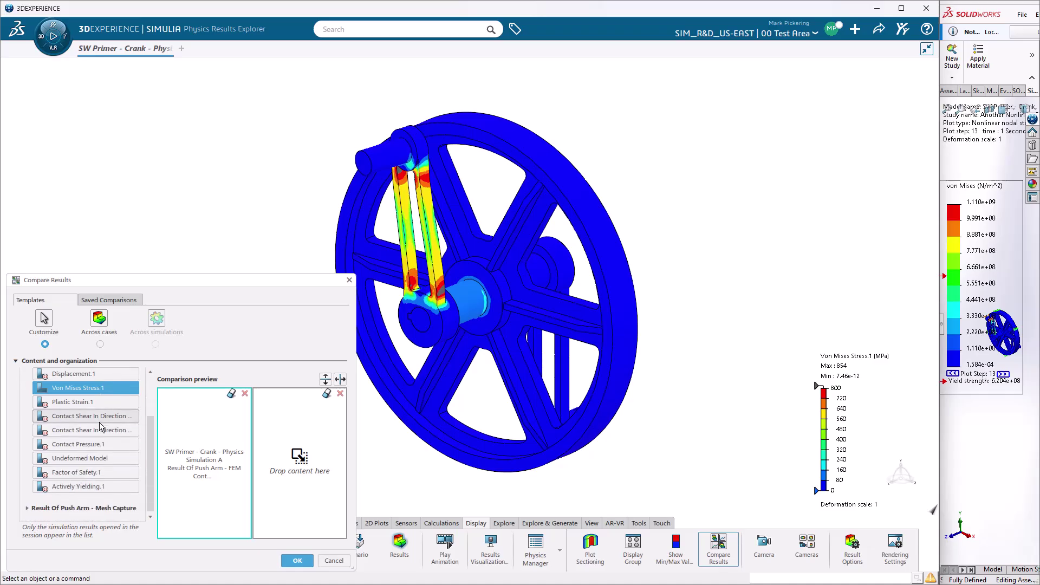
click(27, 508)
scroll(90, 489, down, 2)
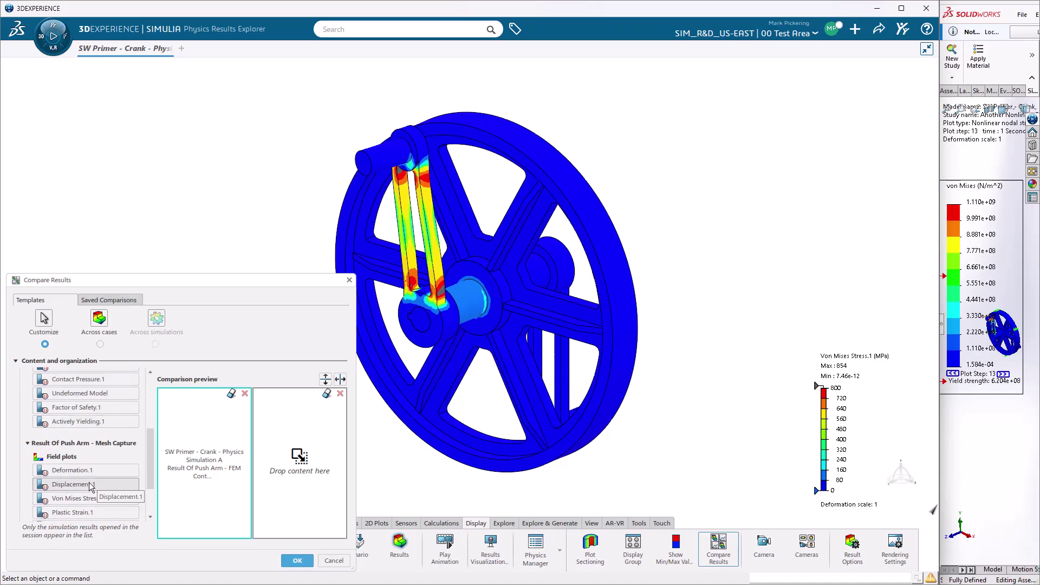
scroll(87, 485, down, 1)
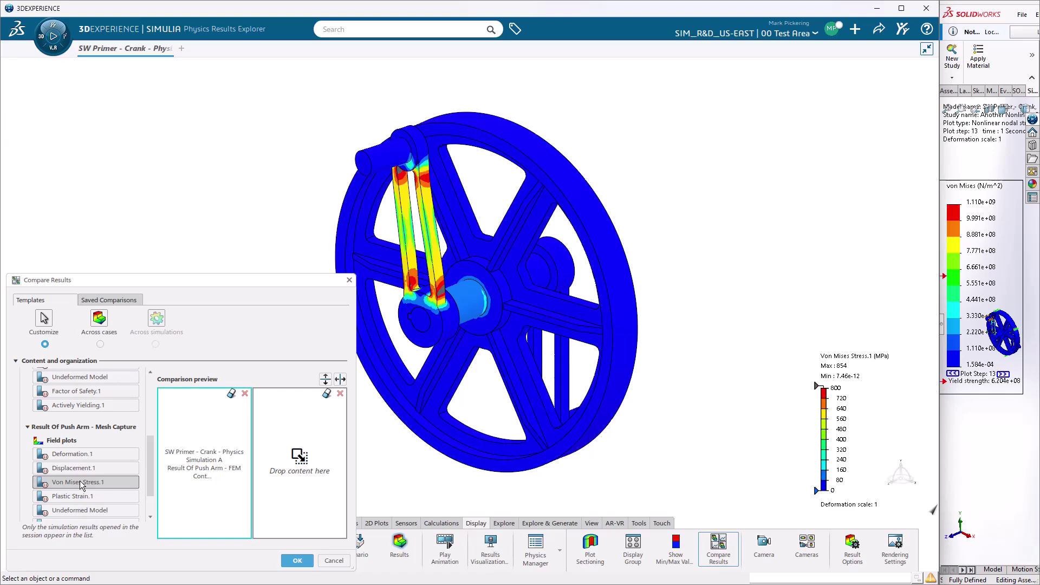
drag(82, 484, 298, 461)
click(298, 560)
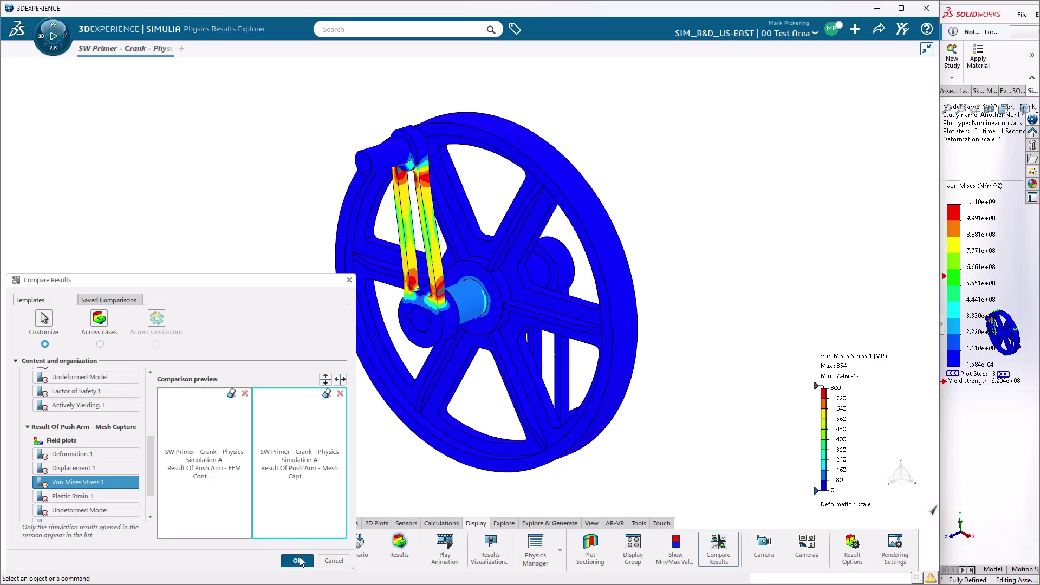
Examine both Von Mises stress plots side by side with synchronized views, and close the comparison without saving it.
middle_drag(252, 413, 282, 386)
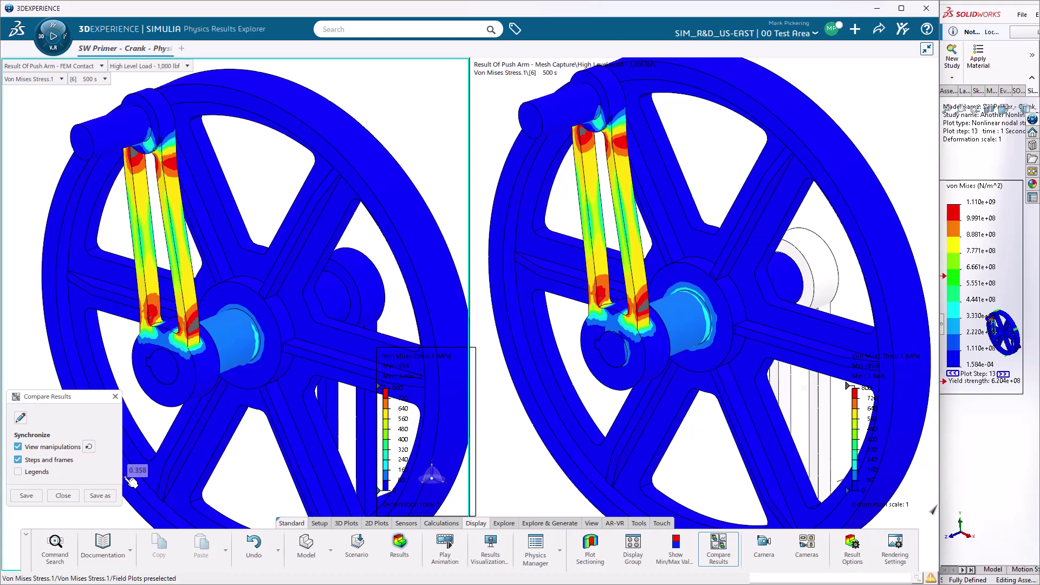
click(63, 495)
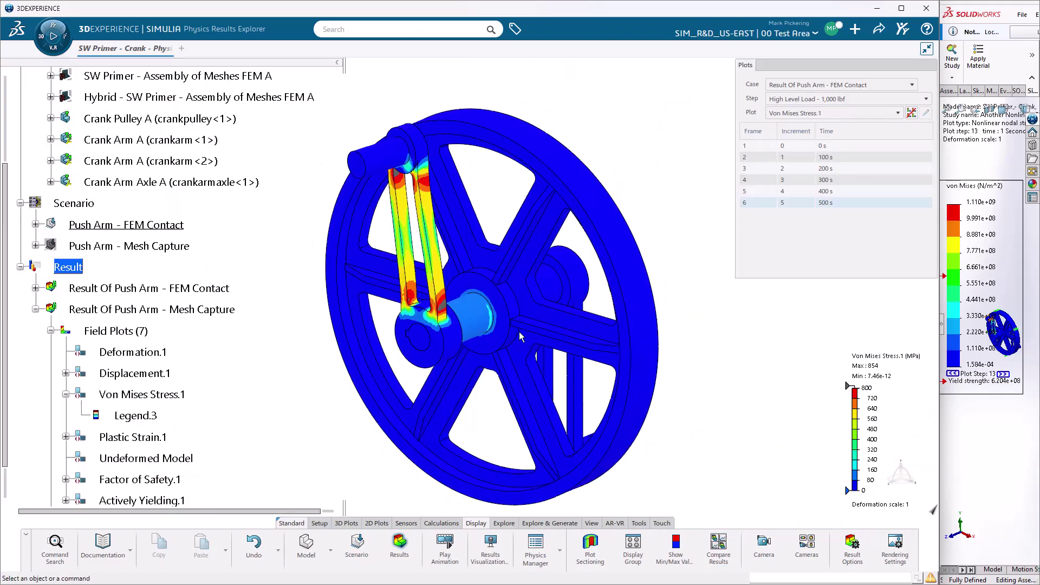
click(521, 333)
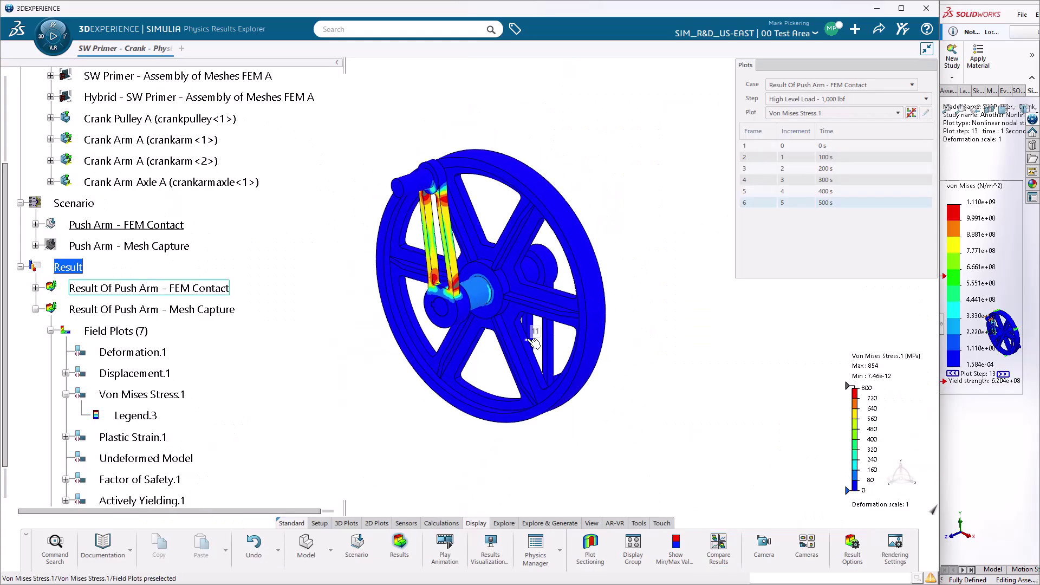